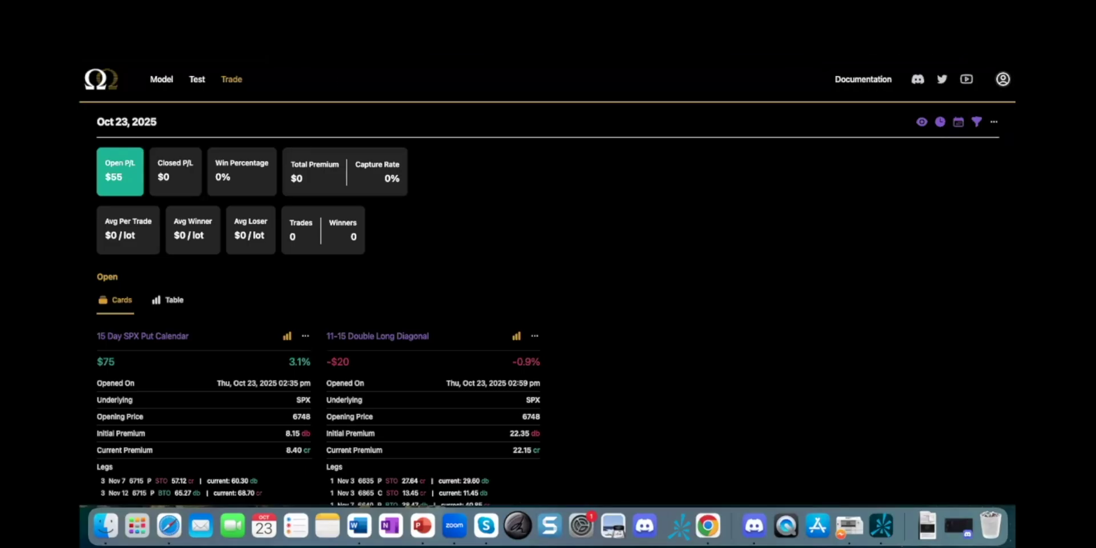
# Step: Pen-mark the put calendar's title, Opened On date, initial and current premium, and 3.1% return
pyautogui.press('p')
pyautogui.moveTo(94, 331); pyautogui.dragTo(83, 332)
pyautogui.moveTo(206, 383); pyautogui.dragTo(196, 383)
pyautogui.moveTo(191, 433); pyautogui.dragTo(203, 434)
pyautogui.moveTo(192, 451); pyautogui.dragTo(202, 450)
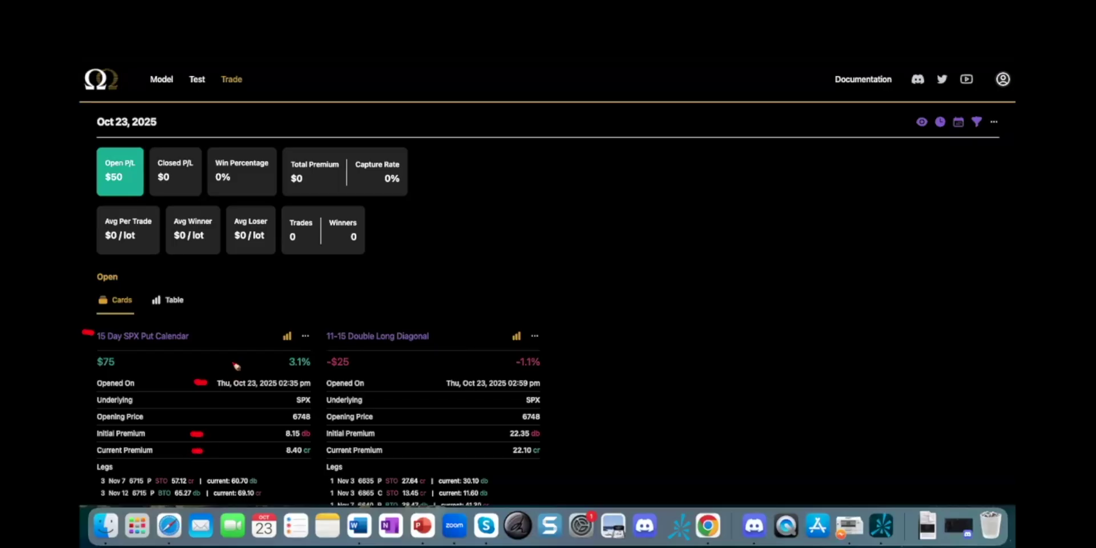
pyautogui.moveTo(226, 362); pyautogui.dragTo(235, 361)
pyautogui.press('Escape')
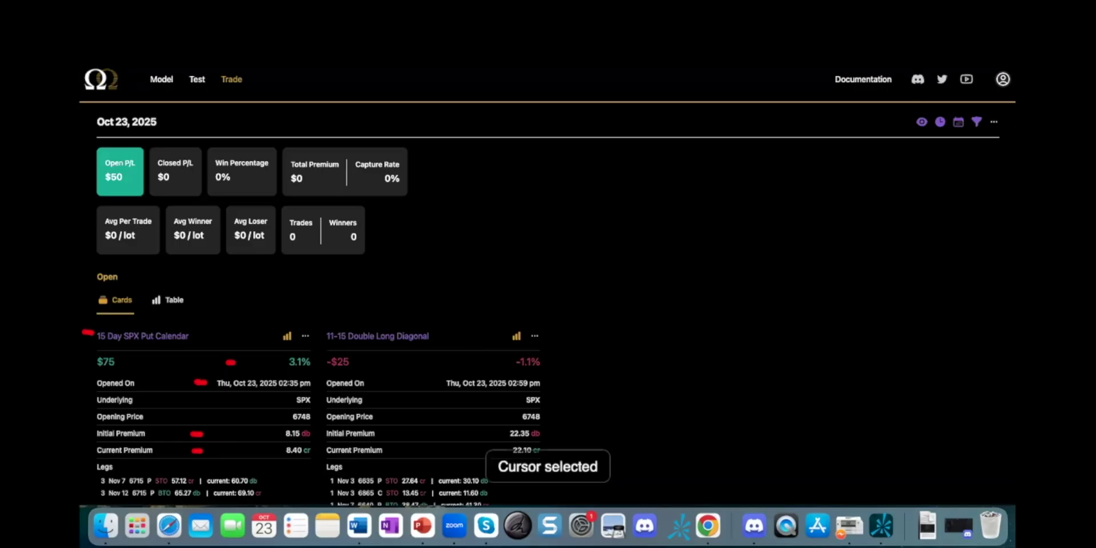
# Step: Erase the ink, then mark the 8.15 premium and 22.7% return and bracket both 6715 put legs
pyautogui.scroll(-2, 547, 282)
pyautogui.press('BackSpace')
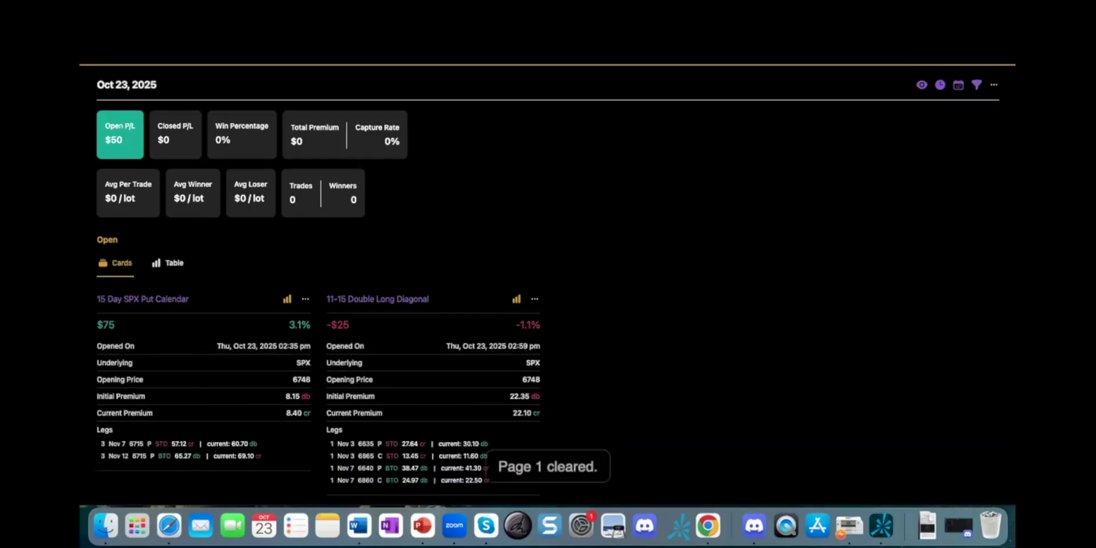
pyautogui.press('p')
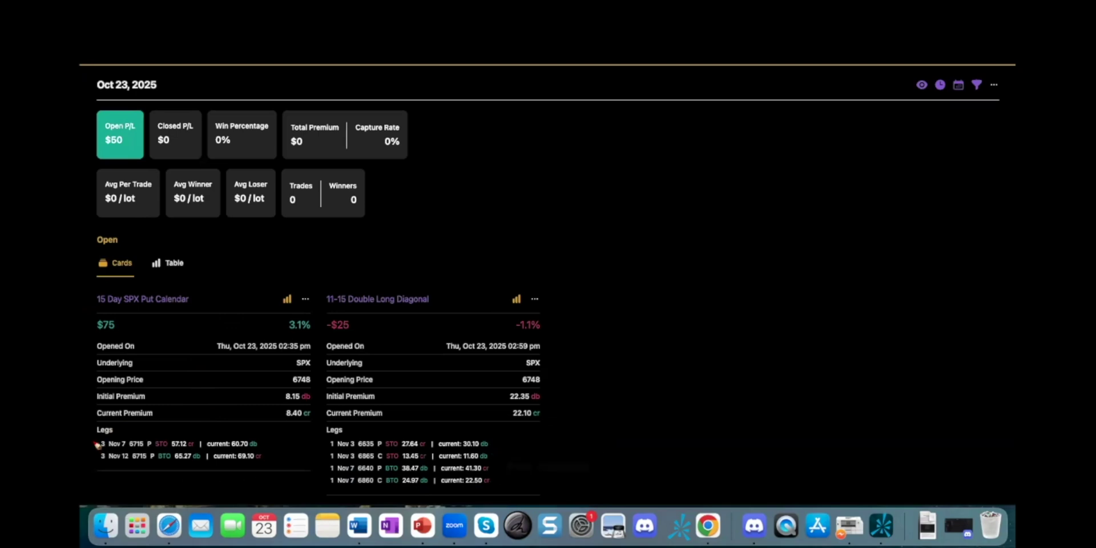
pyautogui.moveTo(89, 442)
pyautogui.mouseDown()
pyautogui.moveTo(93, 455)
pyautogui.moveTo(144, 464)
pyautogui.mouseUp()
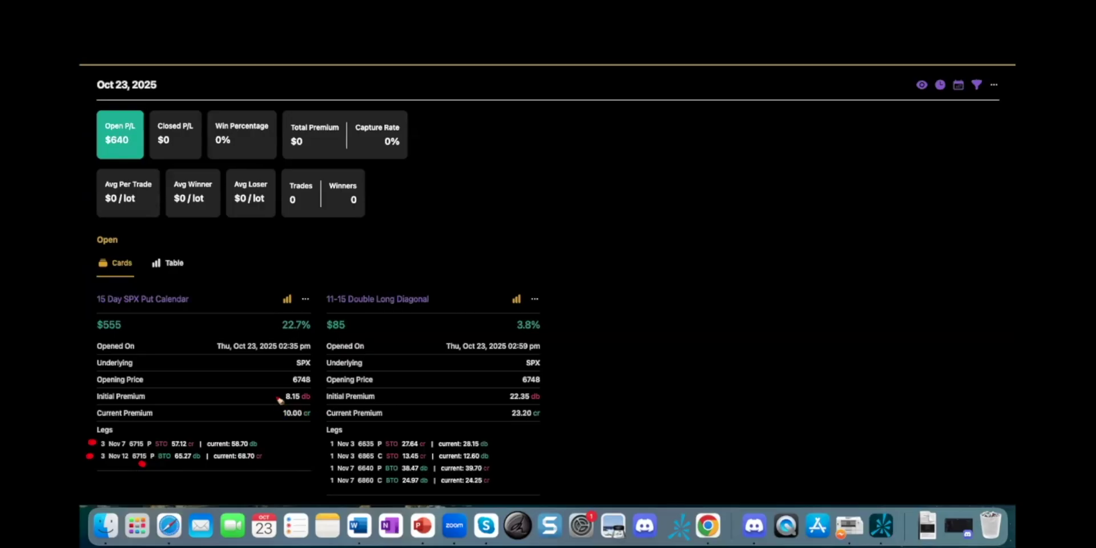
pyautogui.moveTo(279, 396); pyautogui.dragTo(264, 397)
pyautogui.moveTo(264, 321); pyautogui.dragTo(261, 326)
pyautogui.moveTo(88, 443); pyautogui.dragTo(87, 458)
# Step: Underline the 11-15 Double Long Diagonal title, write '11-15' beside it, and mark its 6535, 6640 and 6865 legs
pyautogui.moveTo(340, 309); pyautogui.dragTo(419, 309)
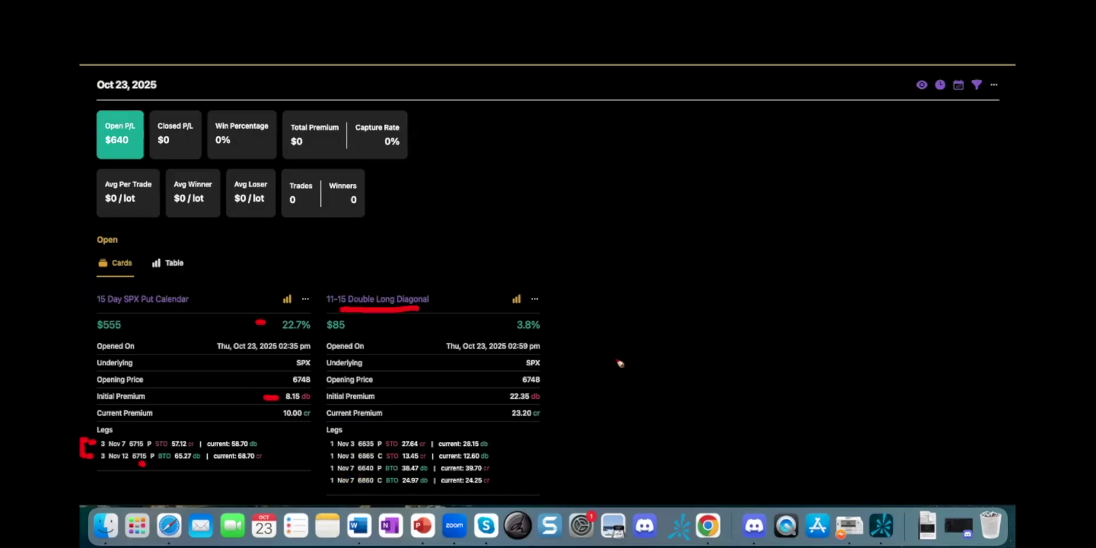
pyautogui.moveTo(578, 323); pyautogui.dragTo(578, 338)
pyautogui.moveTo(586, 323)
pyautogui.mouseDown()
pyautogui.moveTo(586, 337)
pyautogui.moveTo(623, 325)
pyautogui.moveTo(631, 340)
pyautogui.moveTo(620, 340)
pyautogui.mouseUp()
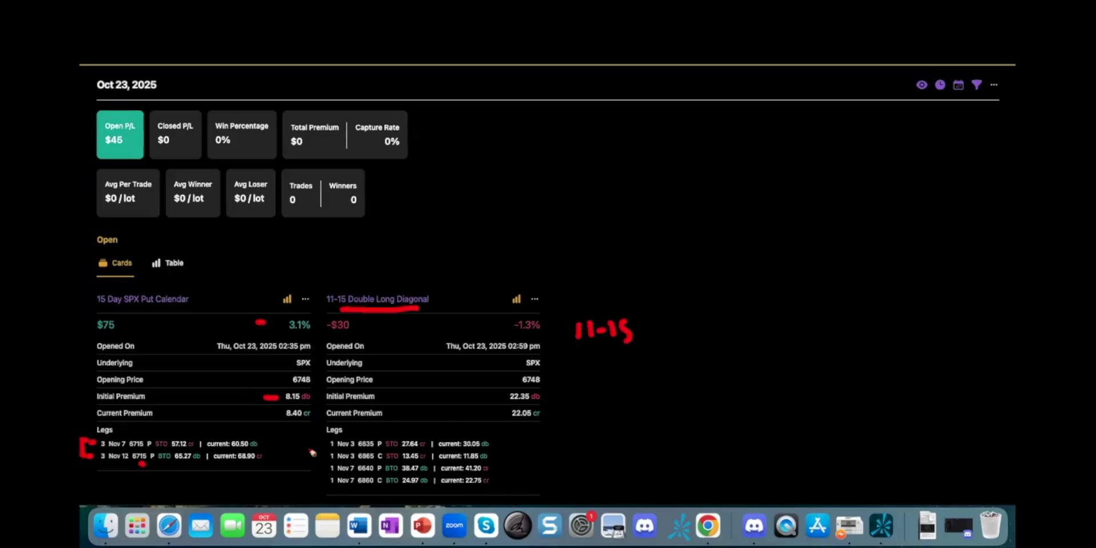
pyautogui.moveTo(321, 443); pyautogui.dragTo(315, 443)
pyautogui.moveTo(328, 469); pyautogui.dragTo(316, 470)
pyautogui.moveTo(315, 454); pyautogui.dragTo(322, 485)
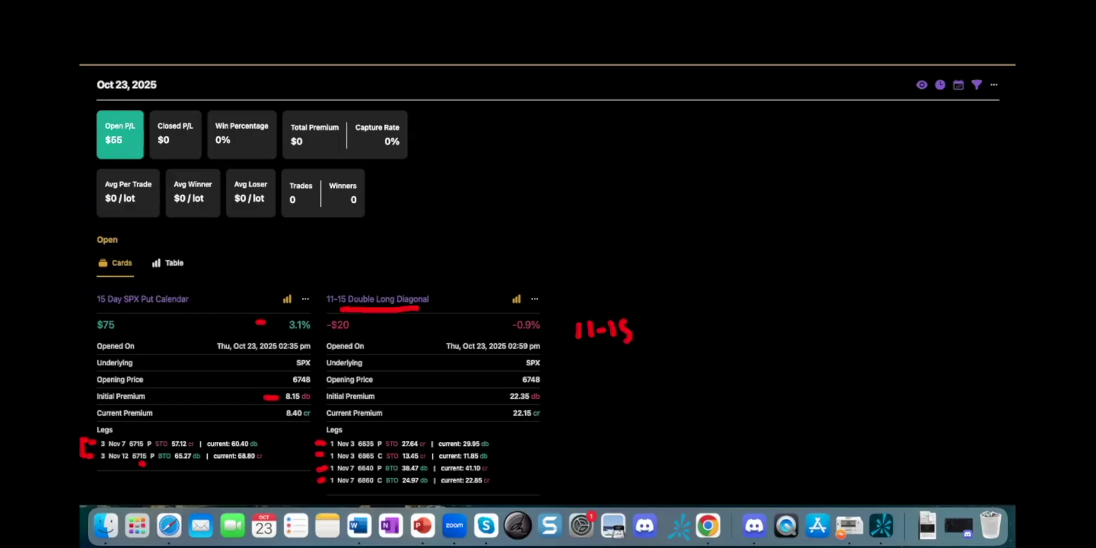
# Step: Clear the ink, open the put calendar's P/L model, and slide the date toward Nov 7 and back to Oct 23
pyautogui.press('Delete')
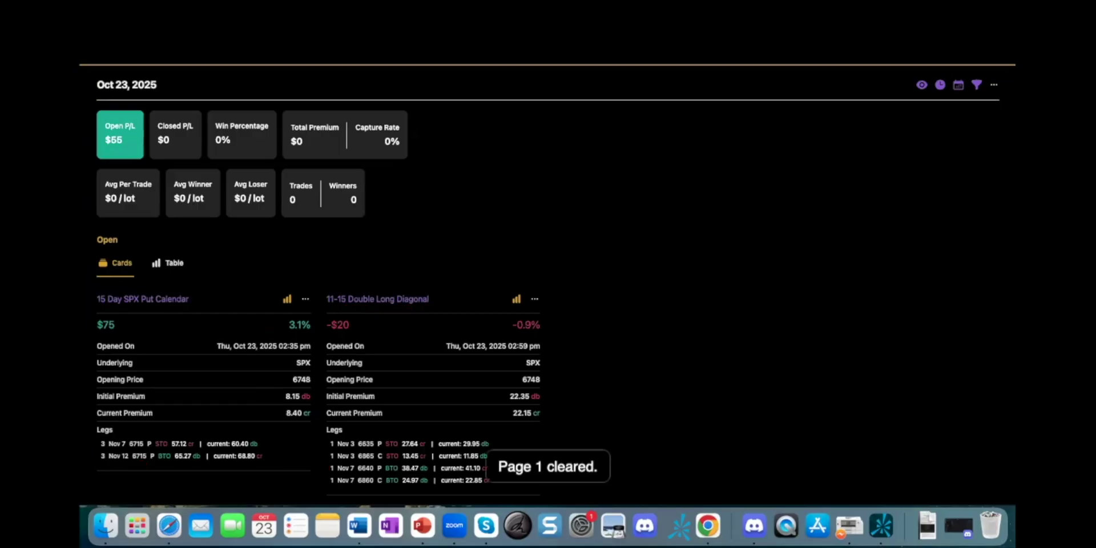
pyautogui.press('Escape')
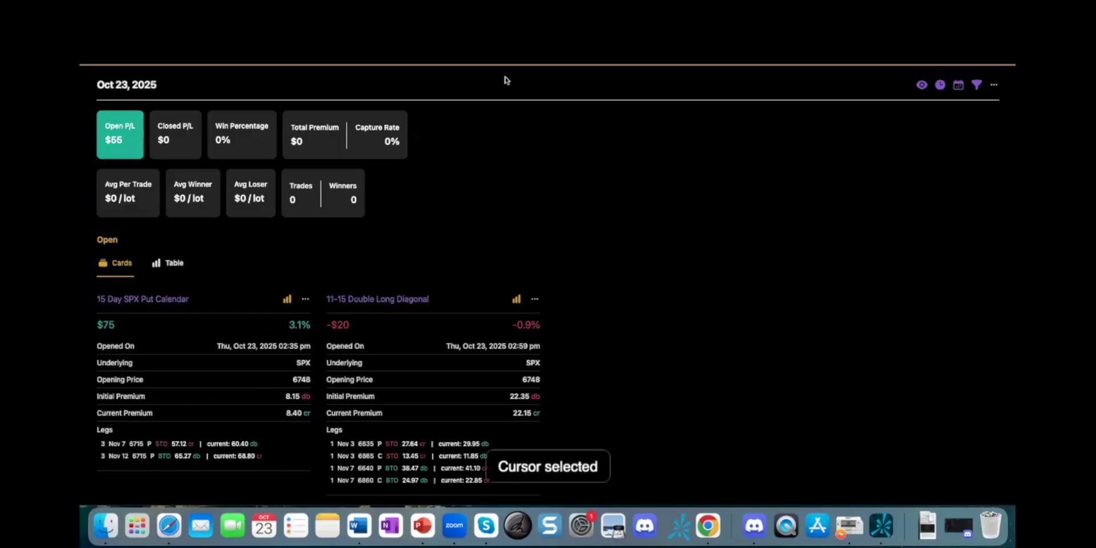
pyautogui.click(288, 300)
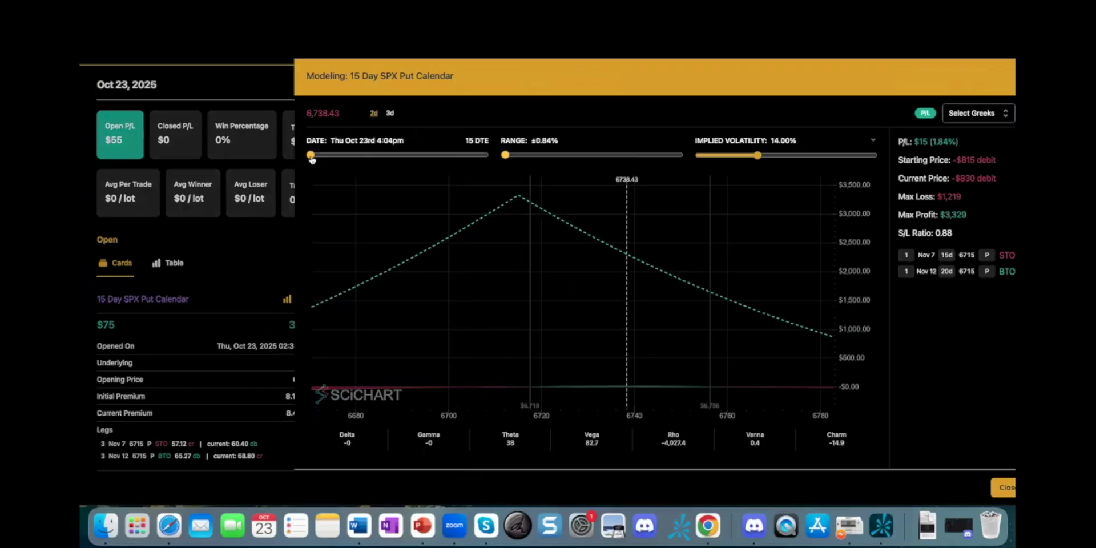
pyautogui.moveTo(311, 158); pyautogui.dragTo(485, 174)
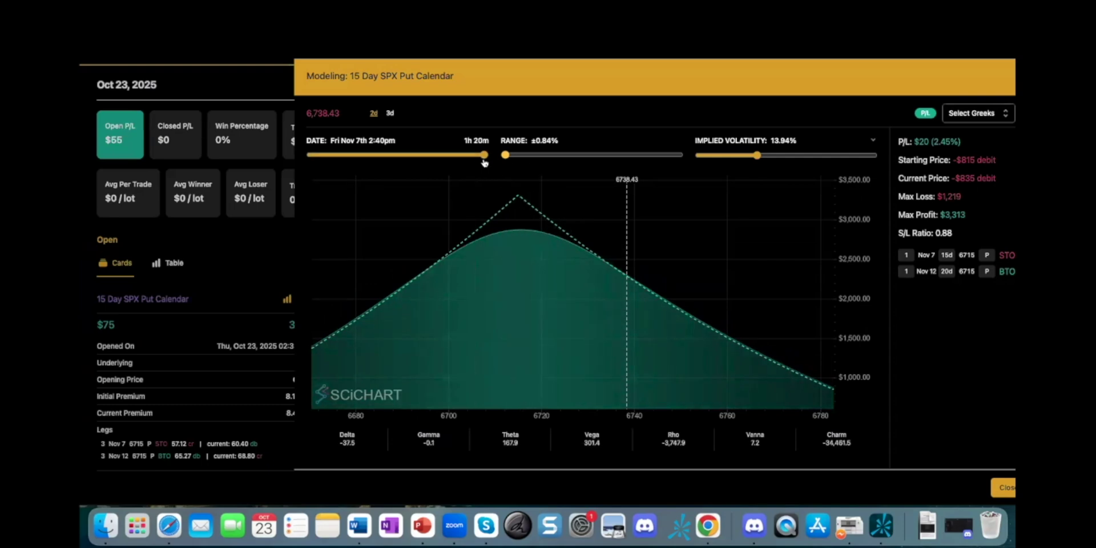
pyautogui.moveTo(484, 157); pyautogui.dragTo(304, 160)
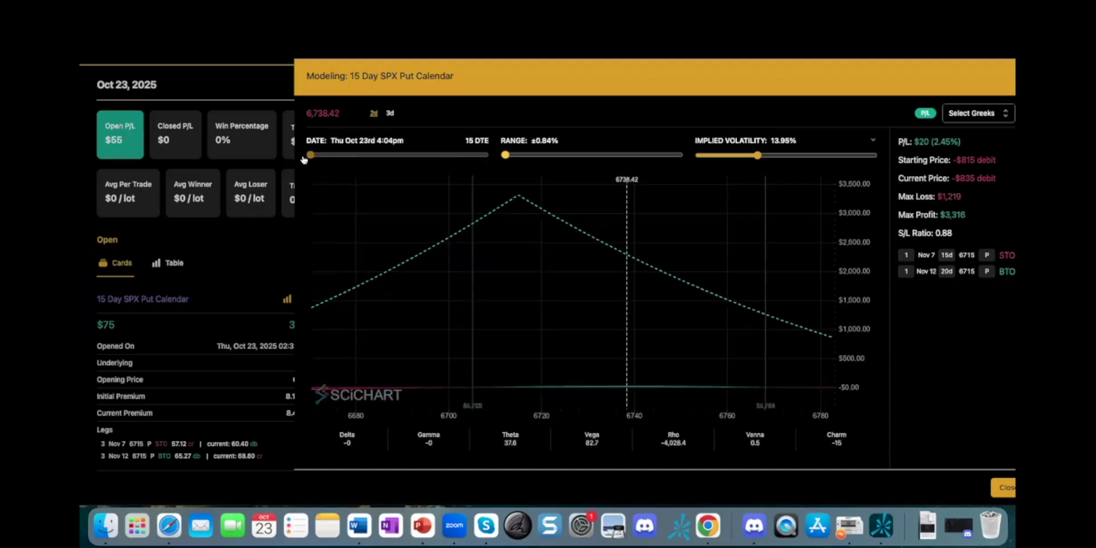
# Step: Plot Theta on the put calendar's P/L chart and step the modelled date forward a couple of days
pyautogui.click(968, 115)
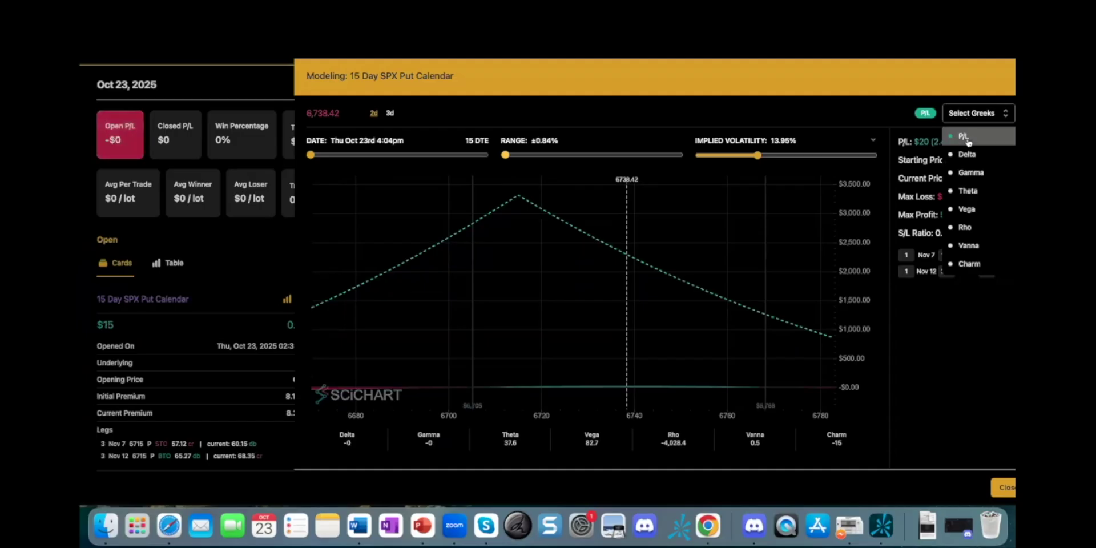
pyautogui.click(974, 193)
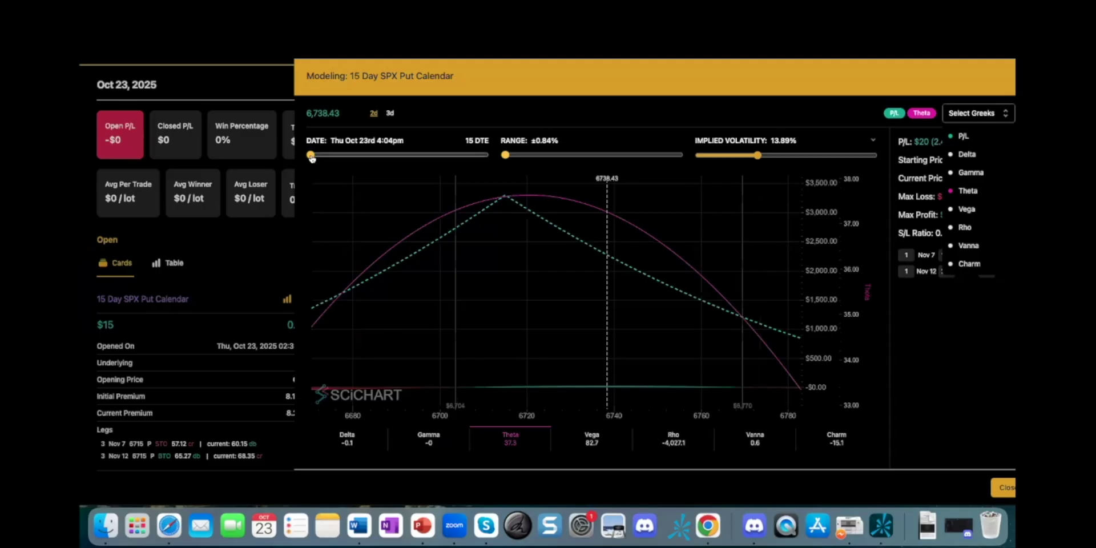
pyautogui.moveTo(311, 157); pyautogui.dragTo(333, 161)
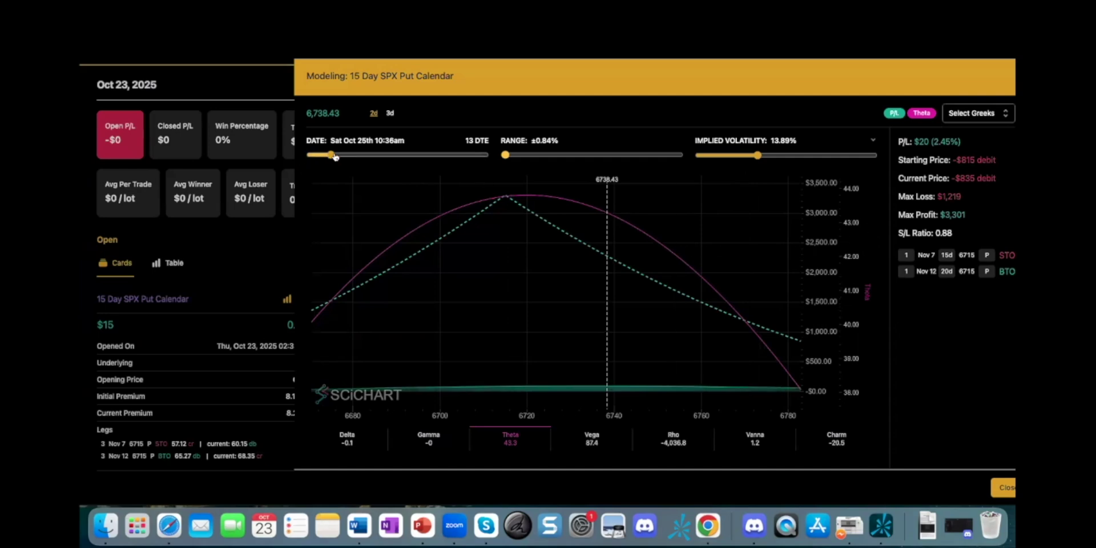
pyautogui.moveTo(335, 156); pyautogui.dragTo(317, 174)
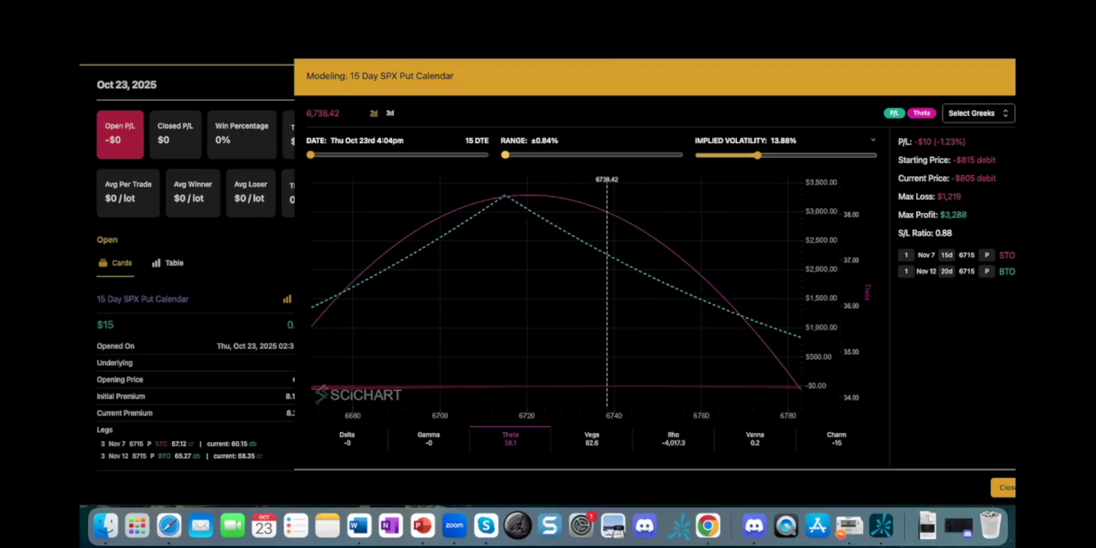
pyautogui.press('p')
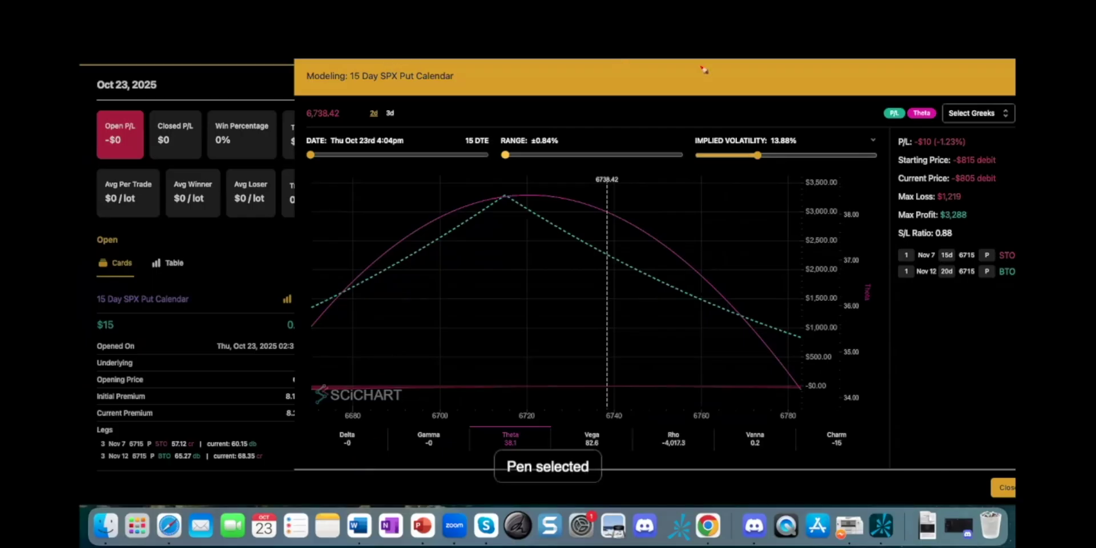
pyautogui.press('Escape')
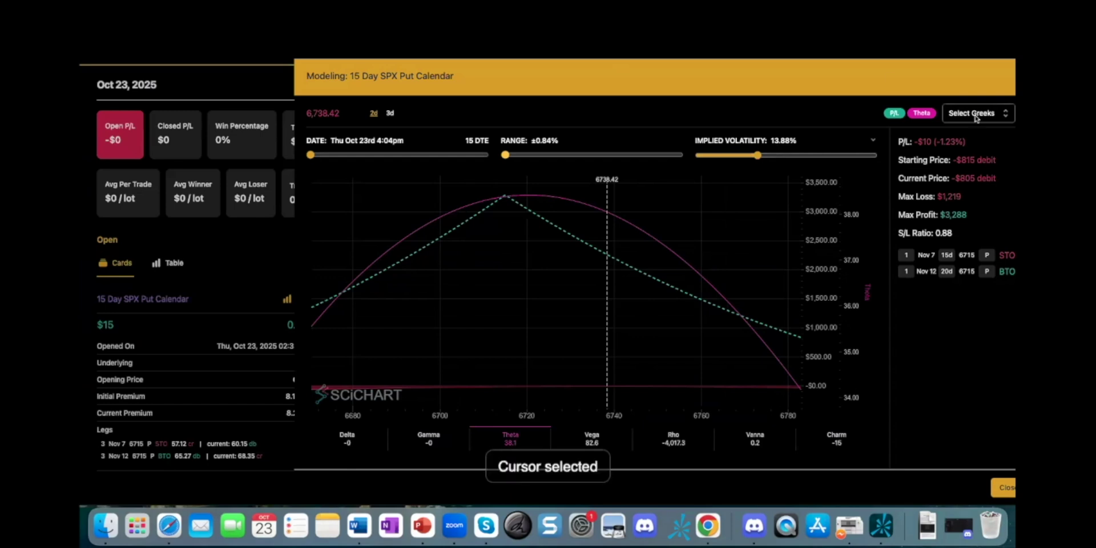
# Step: Remove the Theta curve so only P/L is plotted on the put calendar chart
pyautogui.click(972, 116)
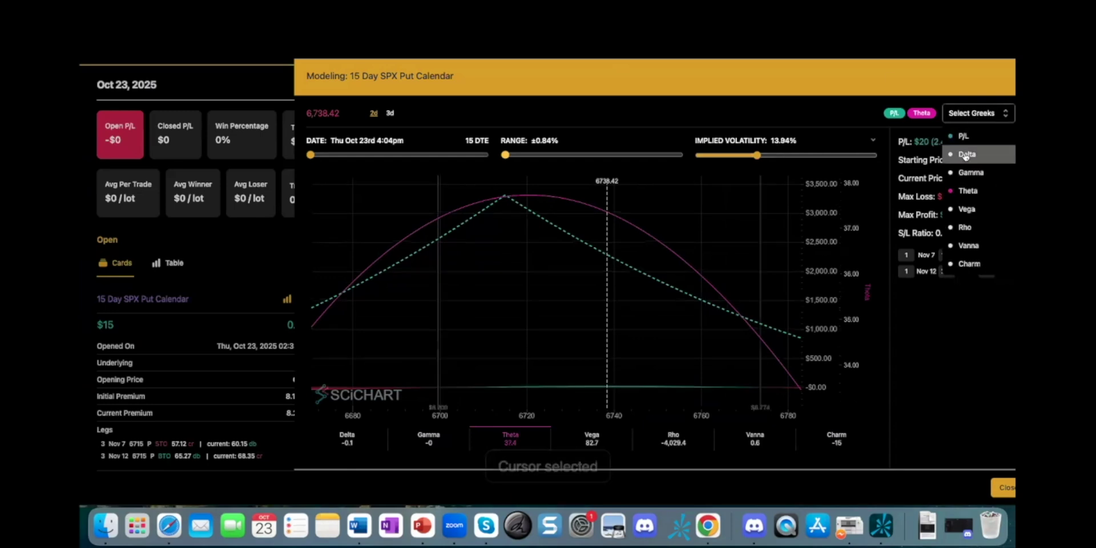
pyautogui.click(964, 138)
pyautogui.click(969, 194)
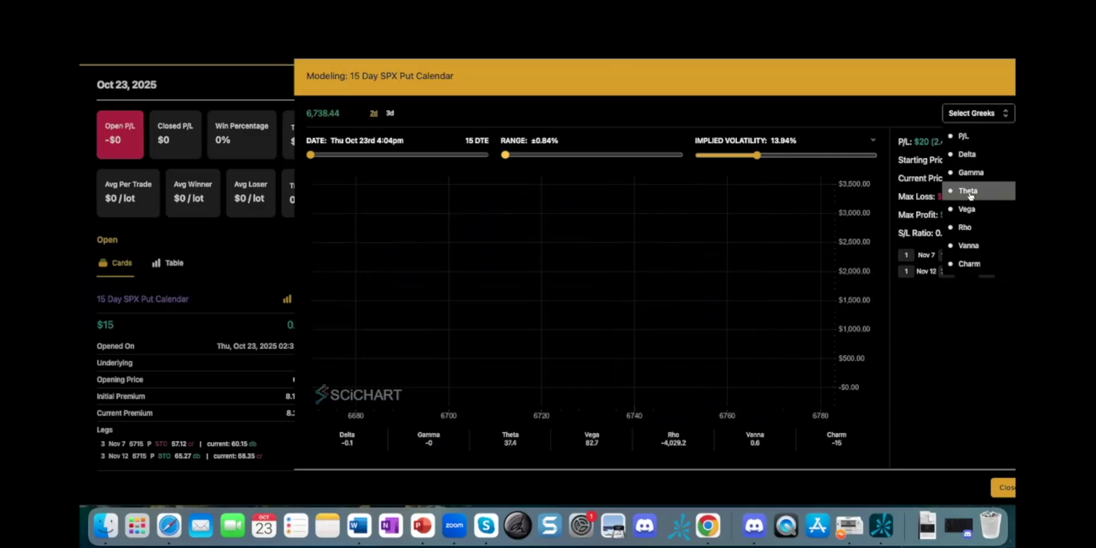
pyautogui.click(963, 137)
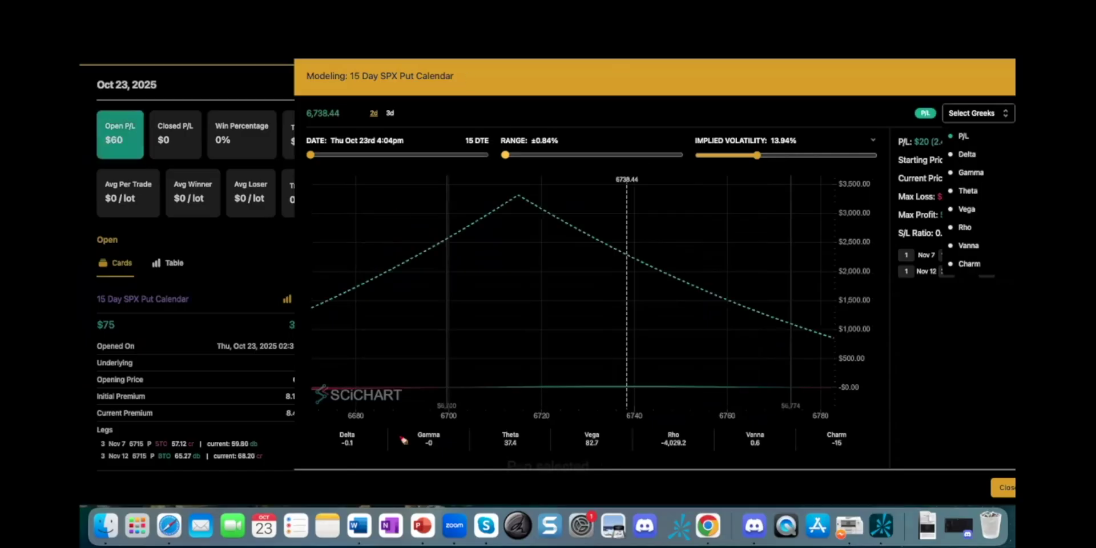
# Step: Underline the Delta, Theta, Rho and Vanna values, mark the 6680–6700 range, and tick Vega
pyautogui.press('p')
pyautogui.moveTo(339, 451); pyautogui.dragTo(355, 449)
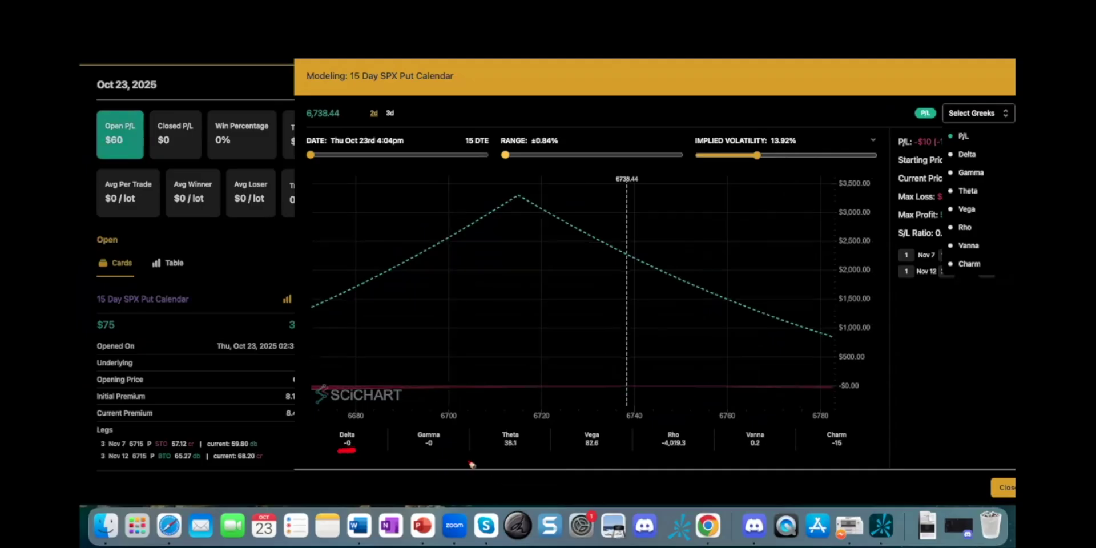
pyautogui.moveTo(504, 451); pyautogui.dragTo(520, 453)
pyautogui.moveTo(670, 456); pyautogui.dragTo(678, 456)
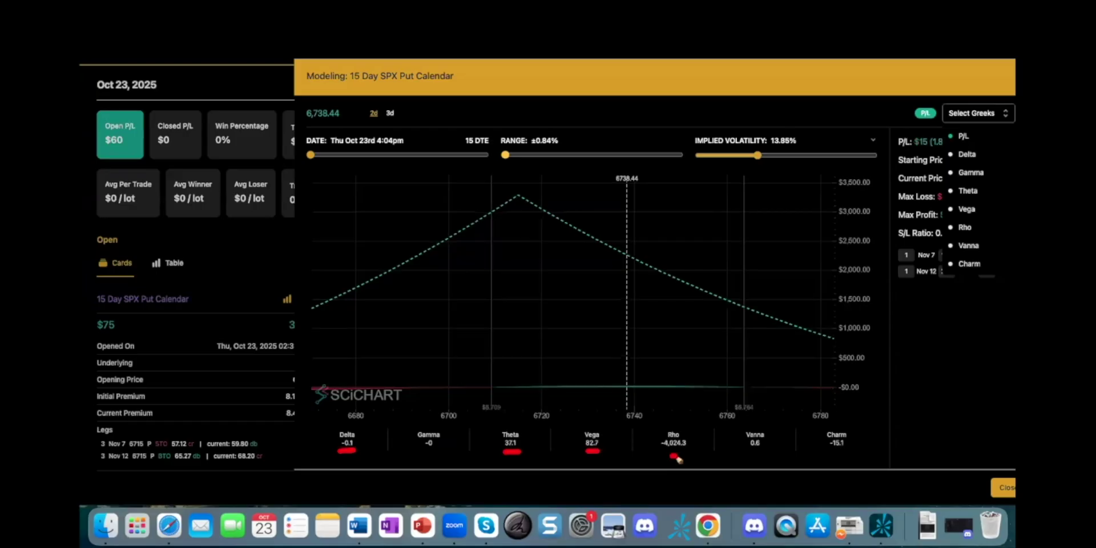
pyautogui.moveTo(750, 456); pyautogui.dragTo(844, 454)
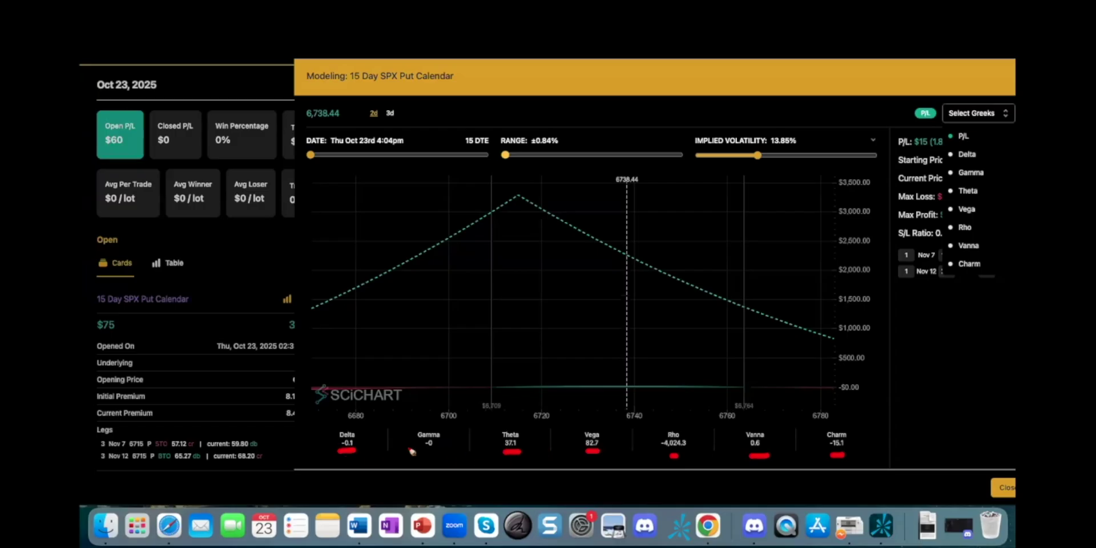
pyautogui.moveTo(363, 422)
pyautogui.mouseDown()
pyautogui.moveTo(423, 422)
pyautogui.moveTo(415, 400)
pyautogui.moveTo(429, 399)
pyautogui.moveTo(422, 406)
pyautogui.mouseUp()
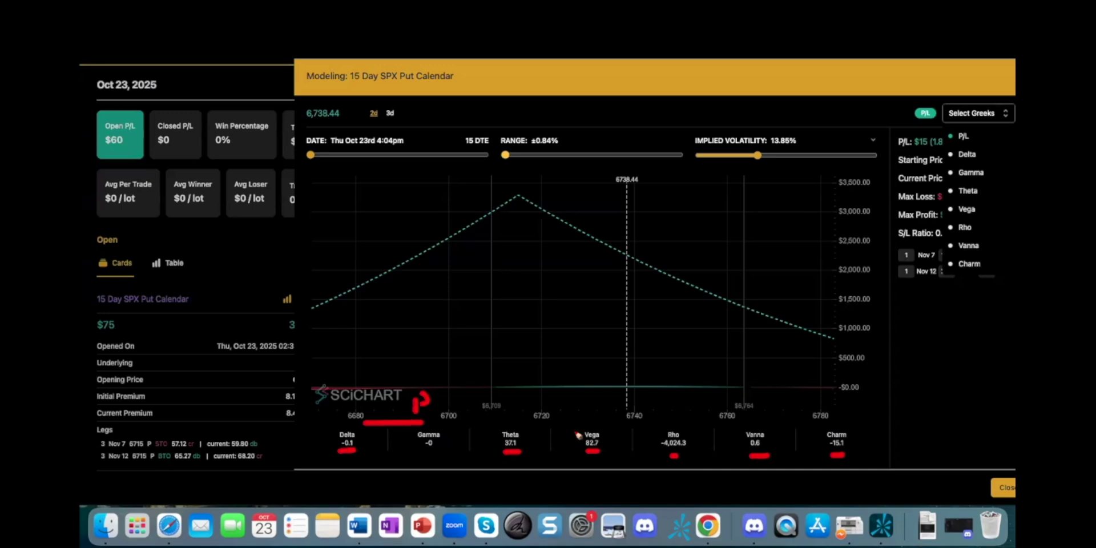
pyautogui.moveTo(582, 414)
pyautogui.mouseDown()
pyautogui.moveTo(593, 421)
pyautogui.moveTo(598, 410)
pyautogui.mouseUp()
# Step: Clear the chart annotations, mark the Nov 12 put leg in red, and drag the model date slider
pyautogui.press('Escape')
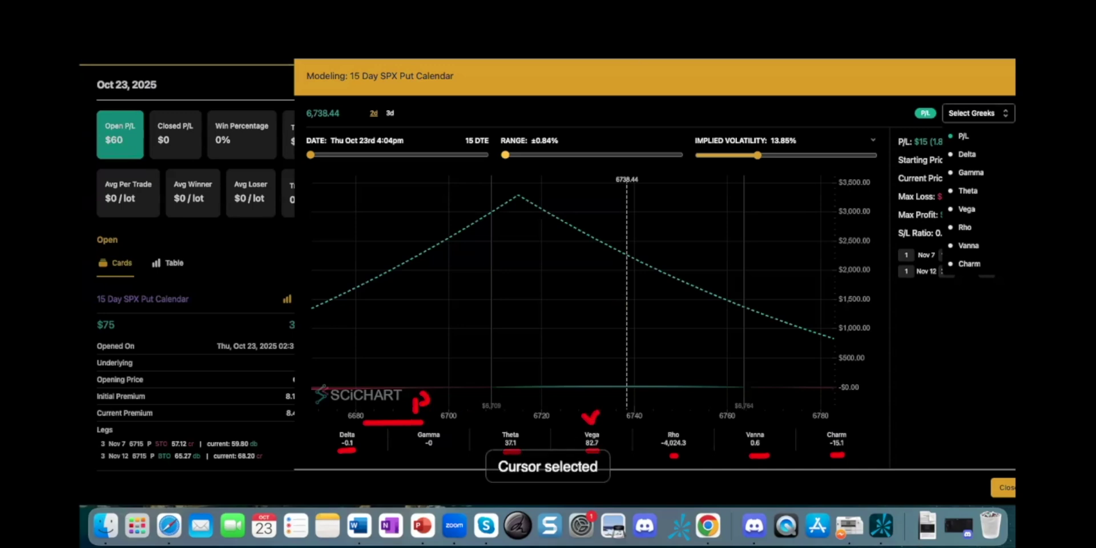
pyautogui.press('Delete')
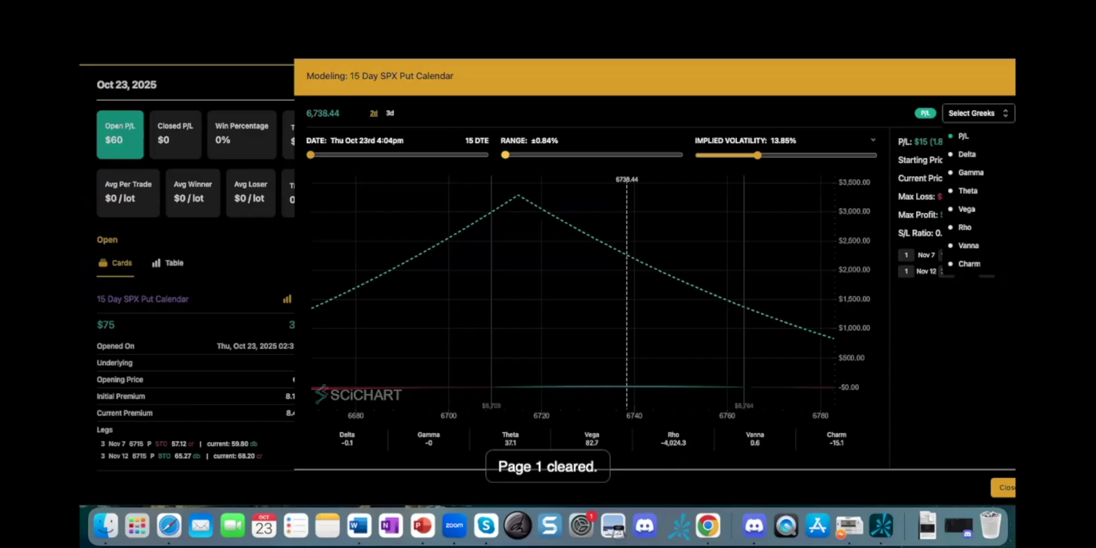
pyautogui.press('p')
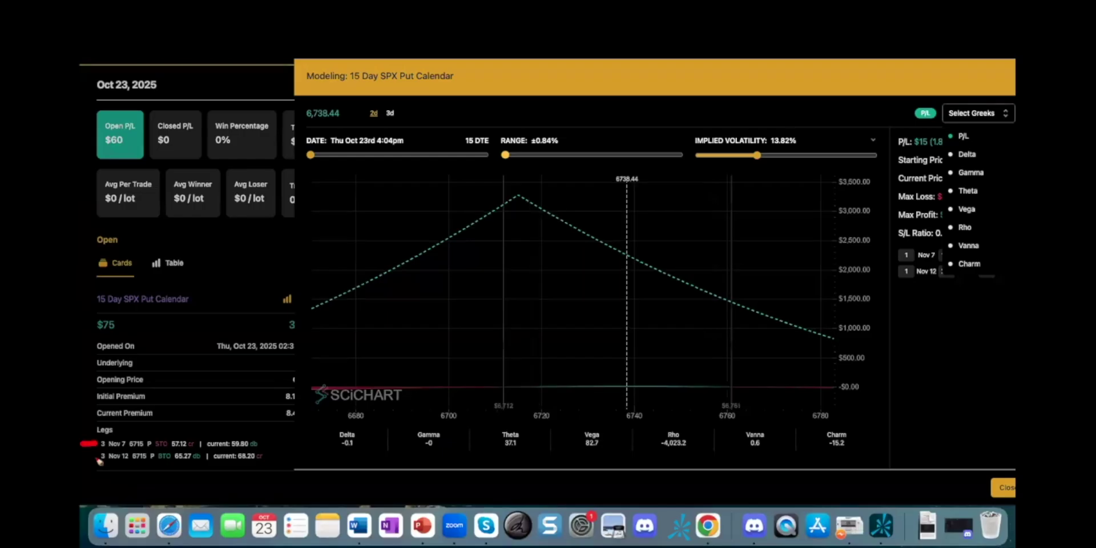
pyautogui.moveTo(99, 458); pyautogui.dragTo(85, 463)
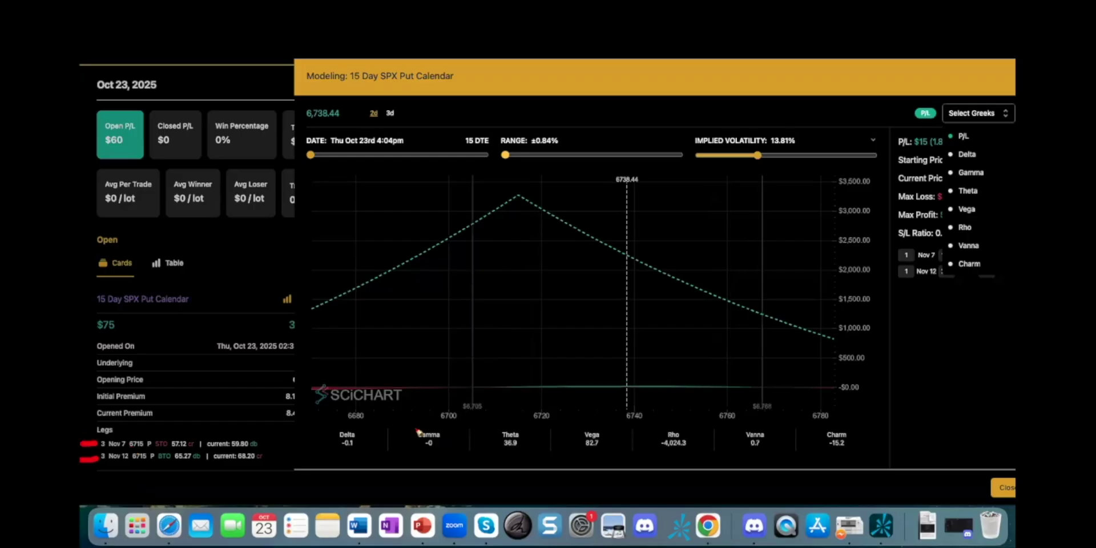
pyautogui.press('Escape')
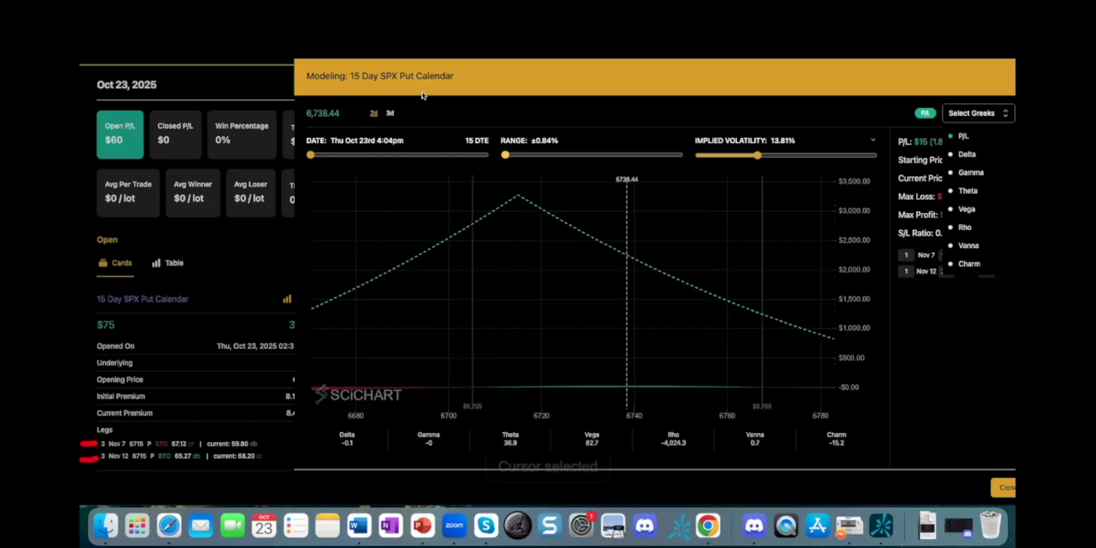
pyautogui.moveTo(313, 158)
pyautogui.mouseDown()
pyautogui.moveTo(465, 170)
pyautogui.moveTo(311, 160)
pyautogui.mouseUp()
# Step: Close the Greeks list and slide the model date toward early November, then back
pyautogui.click(461, 155)
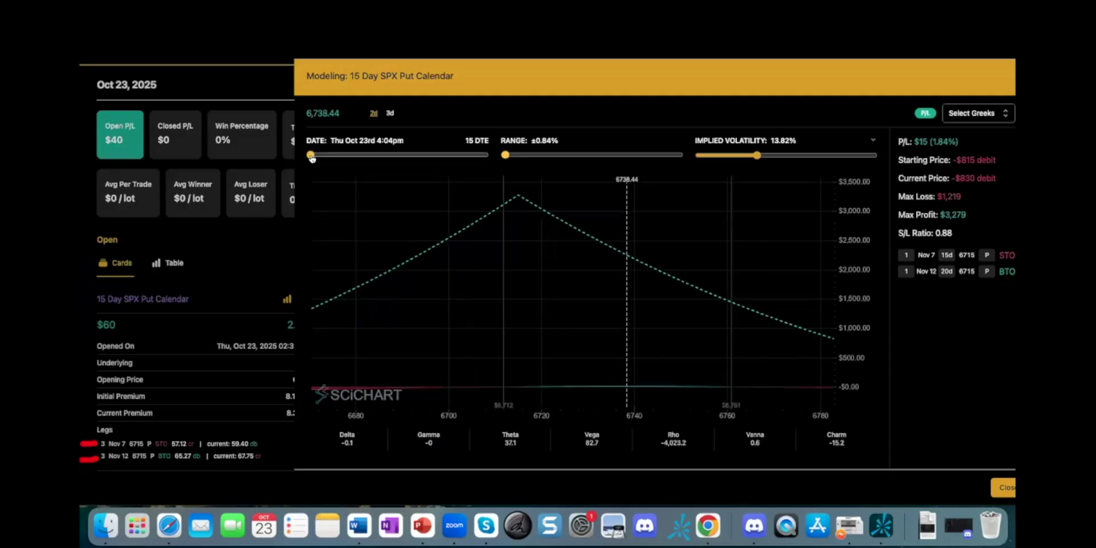
pyautogui.moveTo(312, 158); pyautogui.dragTo(413, 175)
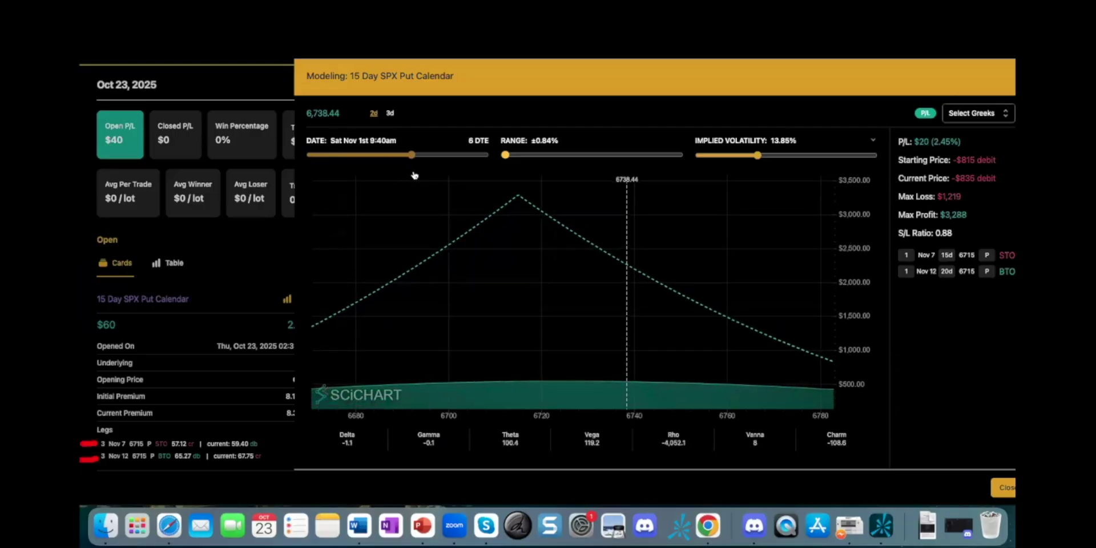
pyautogui.moveTo(415, 175); pyautogui.dragTo(334, 175)
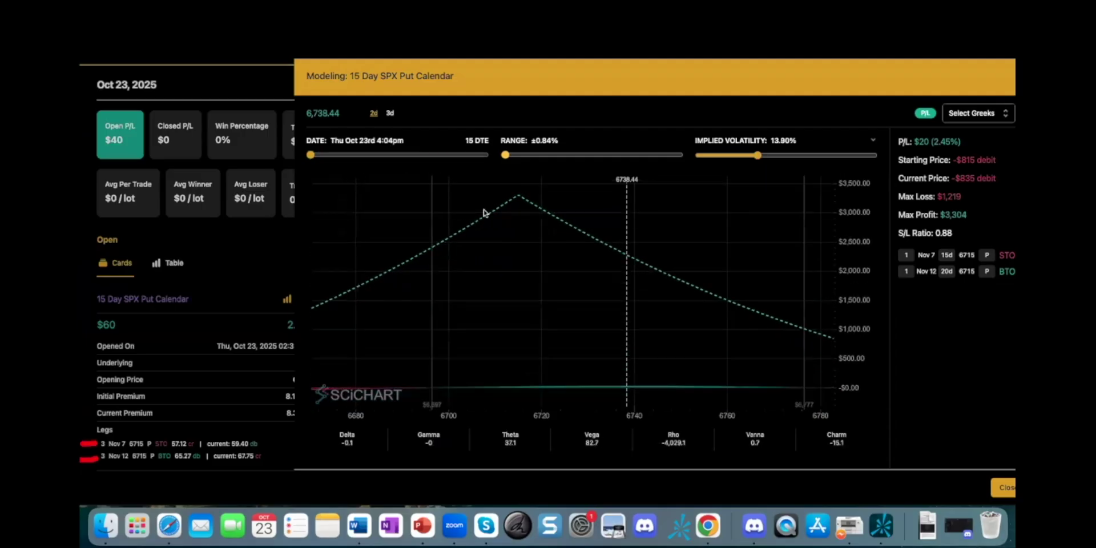
# Step: Plot Vega alongside P/L, briefly adding Delta and then removing it
pyautogui.click(970, 117)
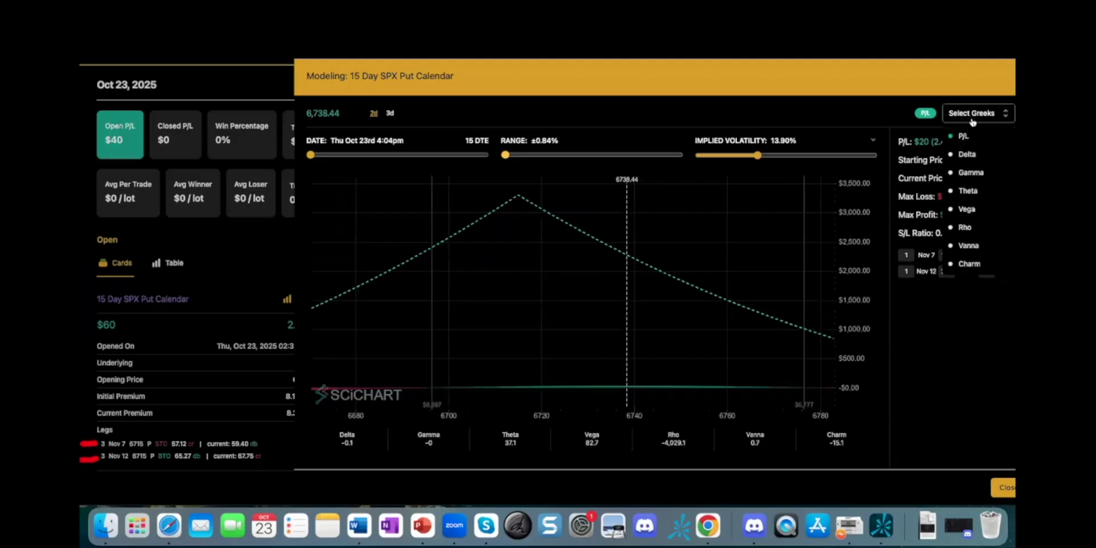
pyautogui.click(952, 155)
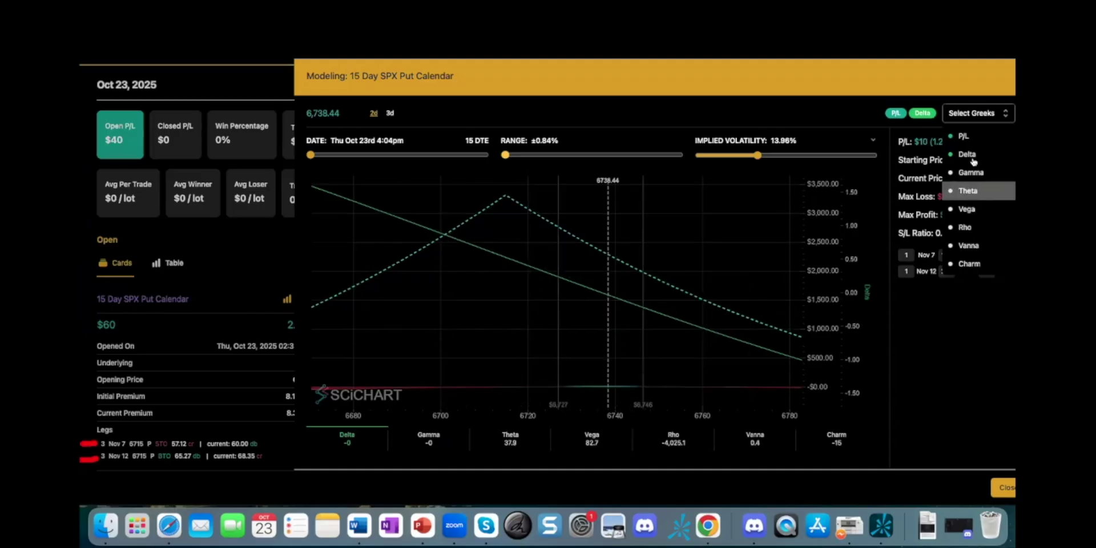
pyautogui.click(967, 210)
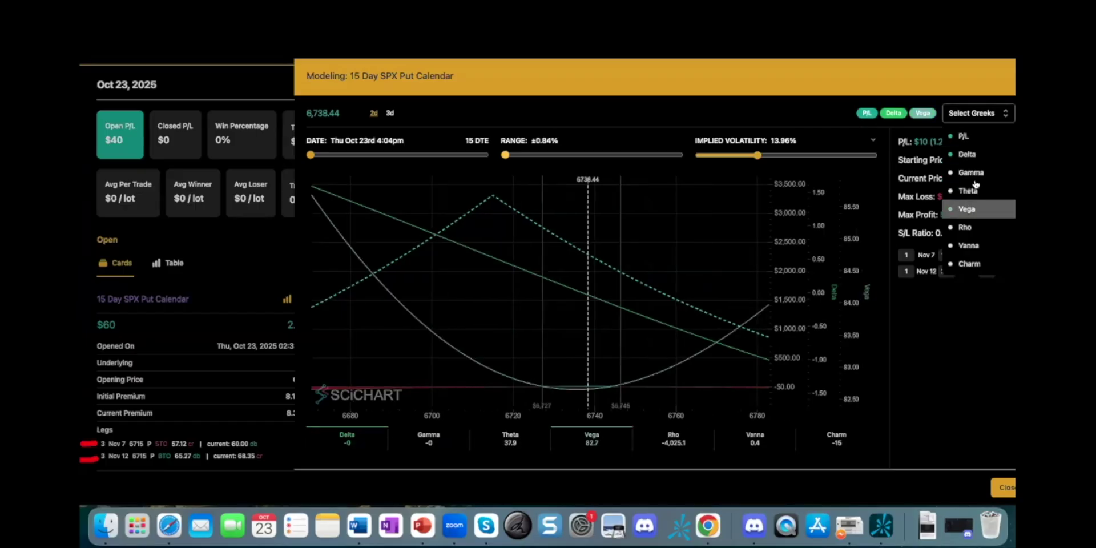
pyautogui.click(968, 154)
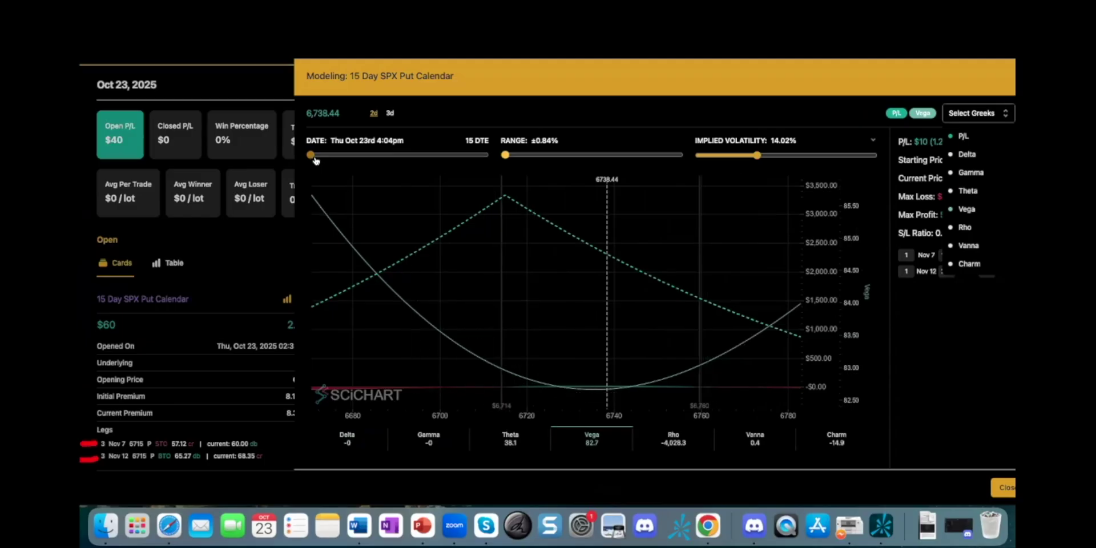
# Step: Move the model date to Wed Oct 29, 9 DTE, and open the Greeks list
pyautogui.moveTo(315, 161); pyautogui.dragTo(374, 167)
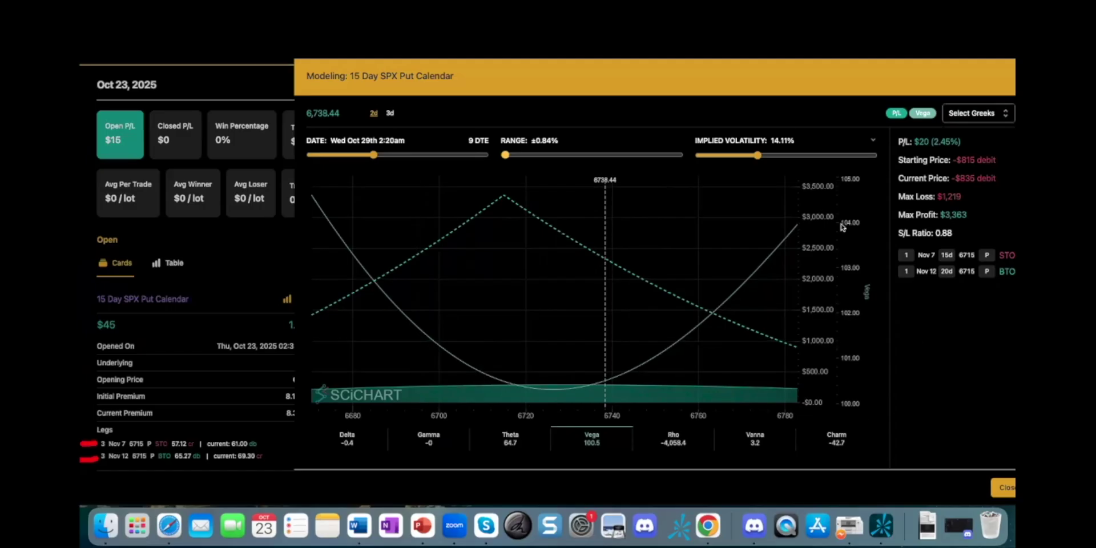
pyautogui.click(974, 114)
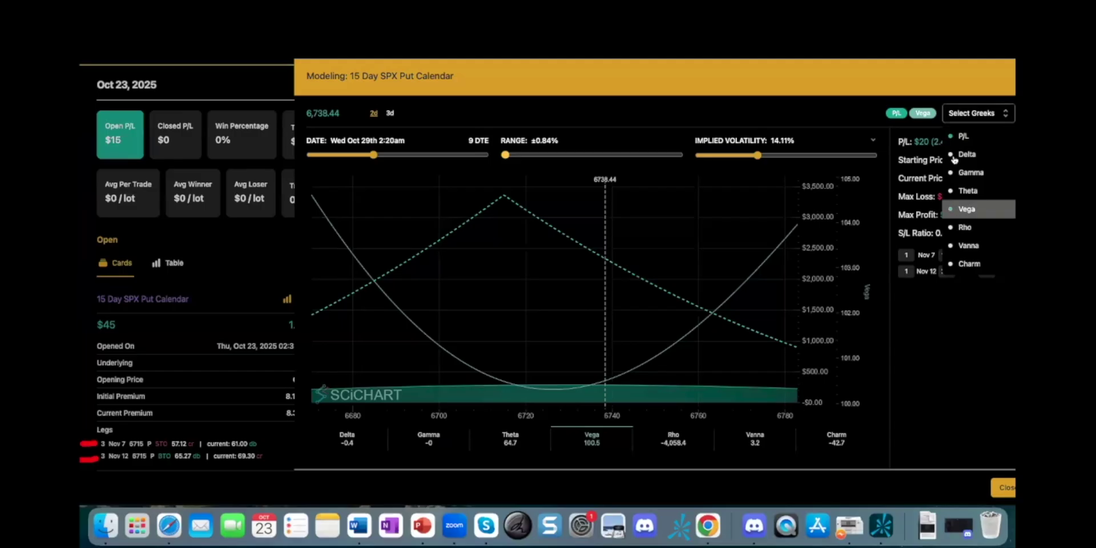
# Step: Remove the Vega curve and move the model date back to Oct 23
pyautogui.click(951, 210)
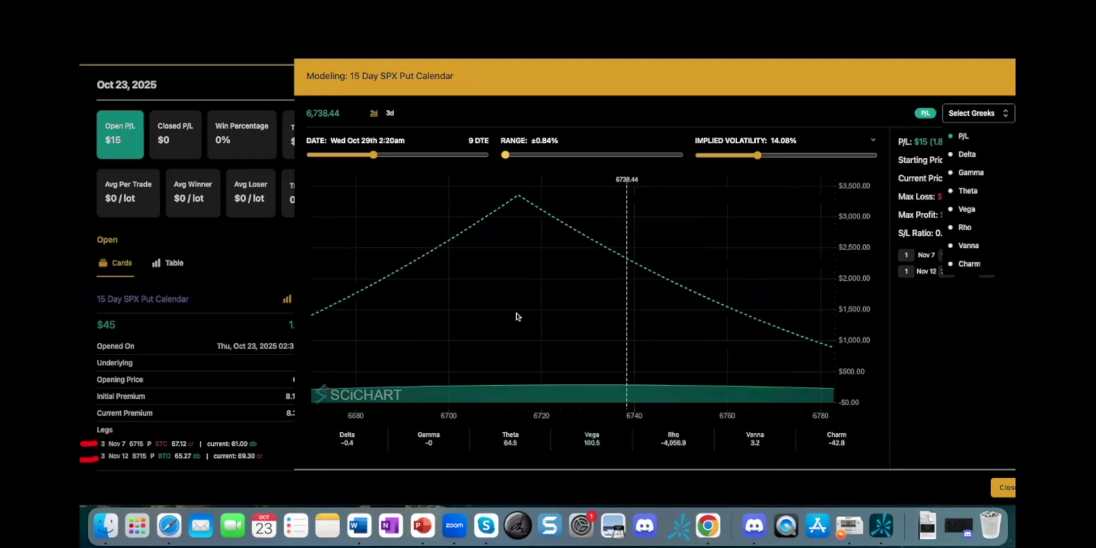
pyautogui.click(575, 306)
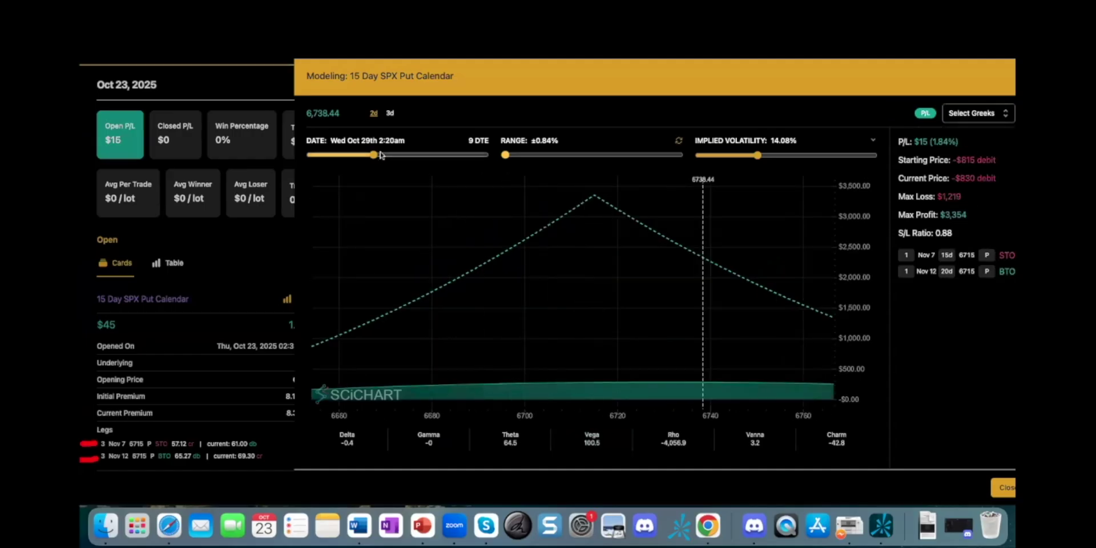
pyautogui.moveTo(373, 154); pyautogui.dragTo(287, 159)
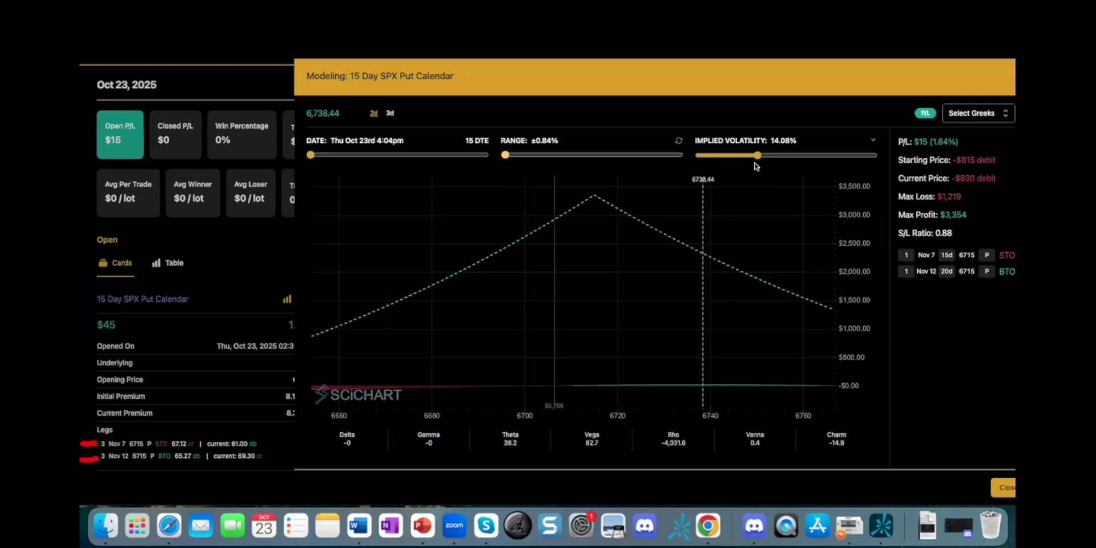
# Step: Test separate 15 DTE and 20 DTE implied volatilities, then reset IV to its current level
pyautogui.click(872, 142)
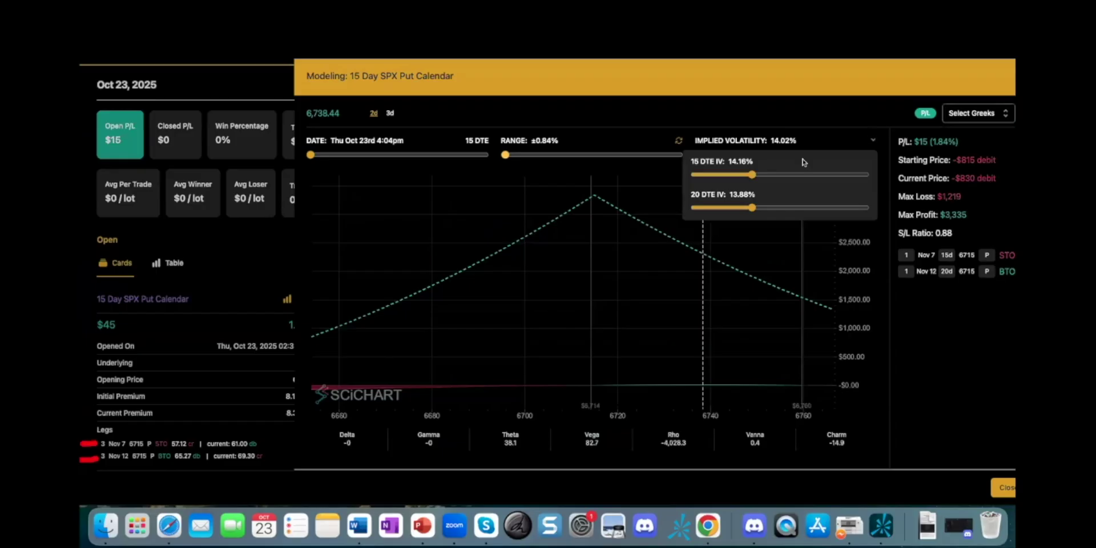
pyautogui.click(752, 176)
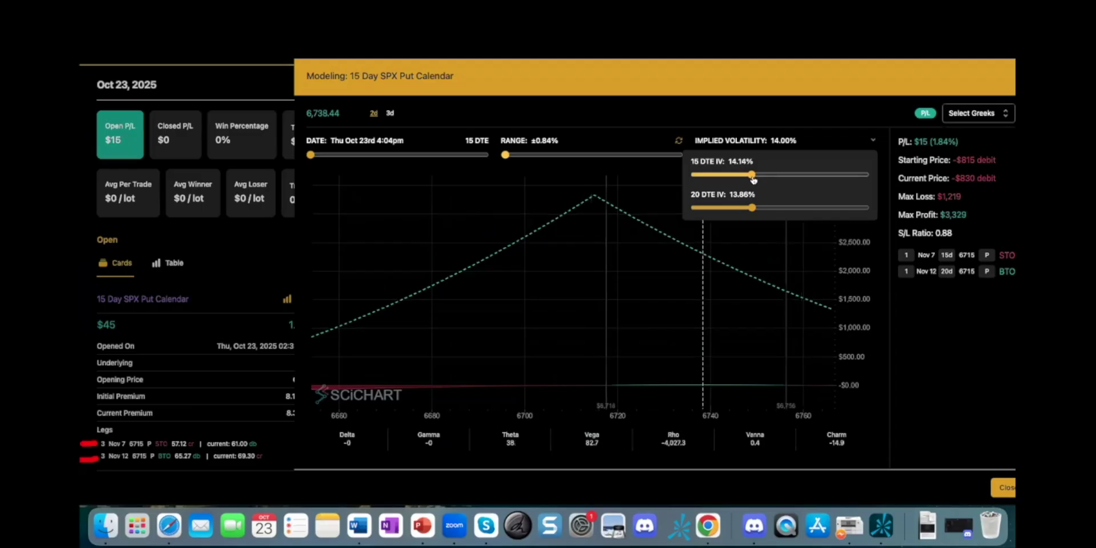
pyautogui.moveTo(753, 178); pyautogui.dragTo(827, 177)
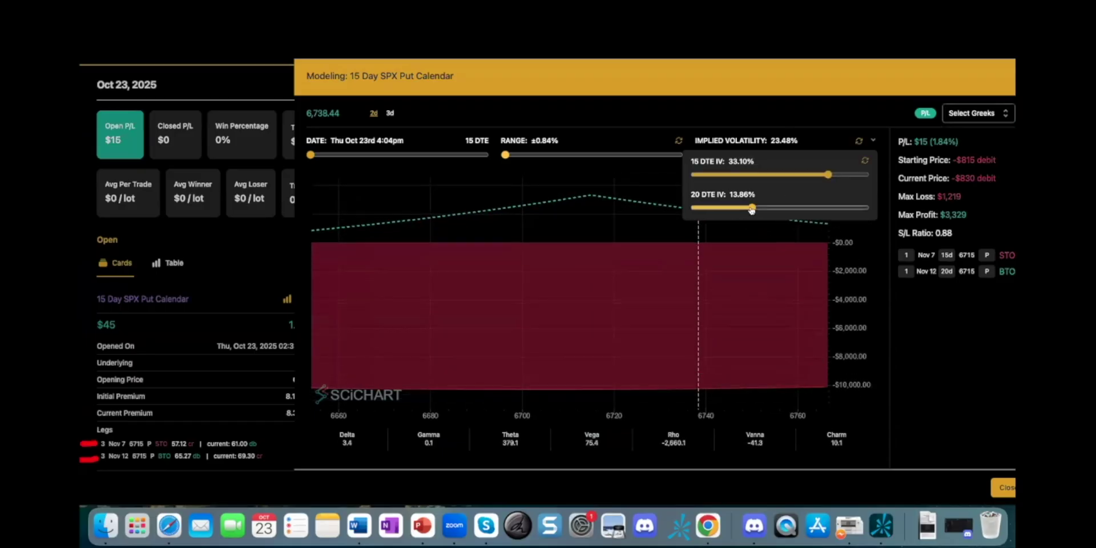
pyautogui.moveTo(758, 210); pyautogui.dragTo(832, 210)
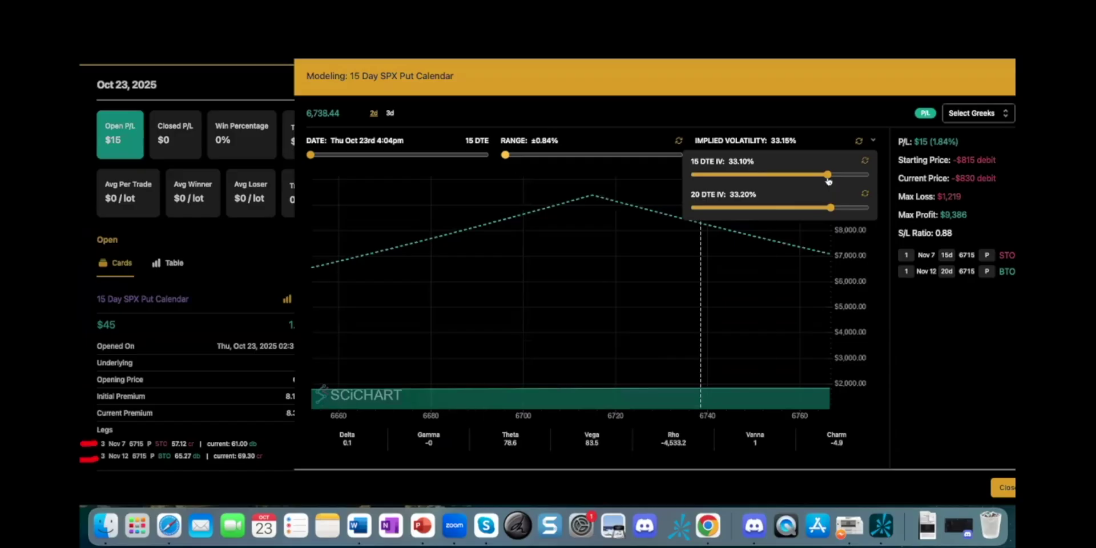
pyautogui.moveTo(826, 174); pyautogui.dragTo(738, 174)
pyautogui.click(859, 141)
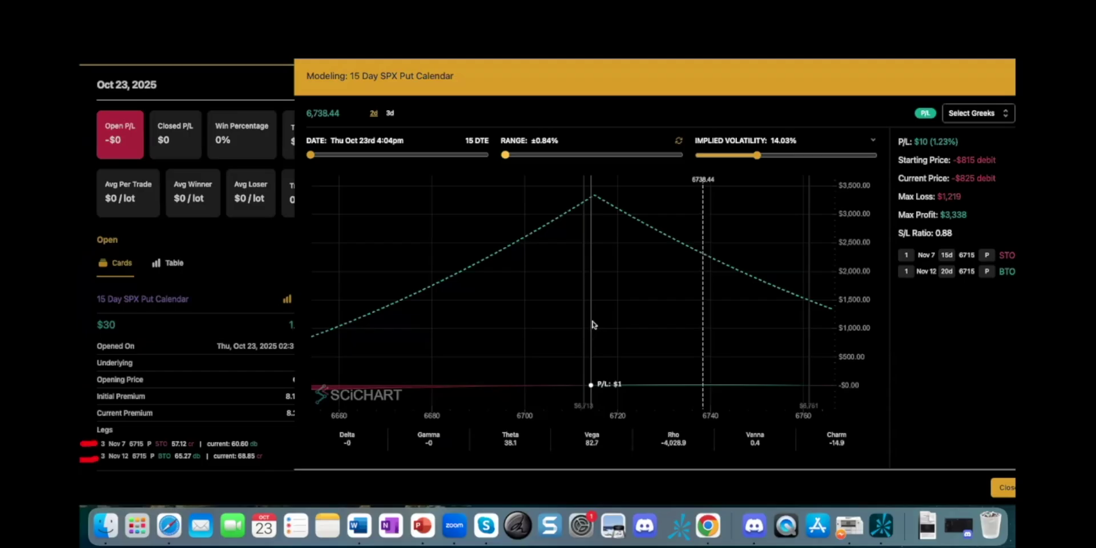
# Step: Close the put calendar's P/L model and open the 11-15 Double Long Diagonal's P/L chart
pyautogui.click(239, 235)
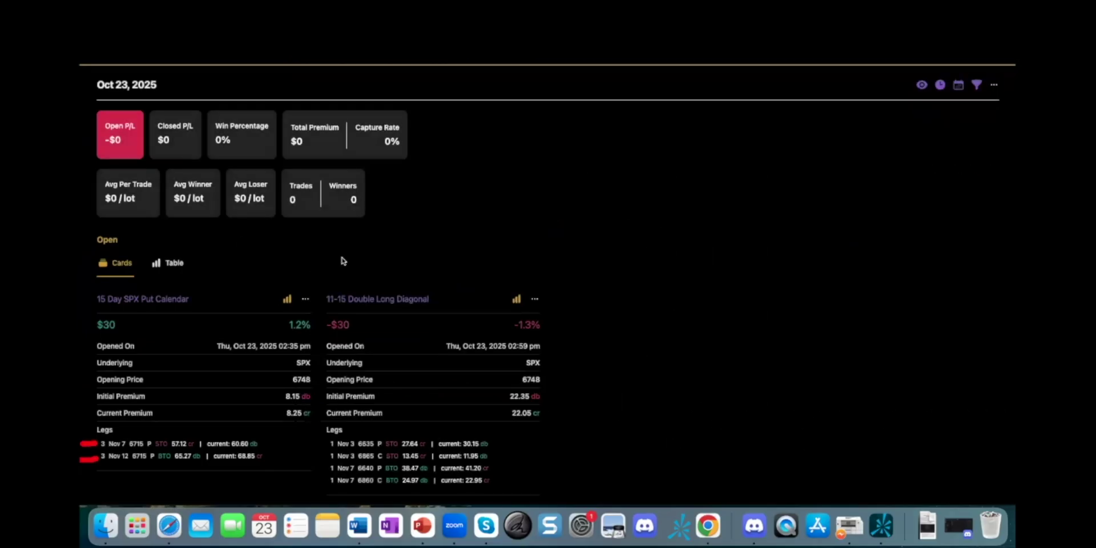
pyautogui.click(516, 299)
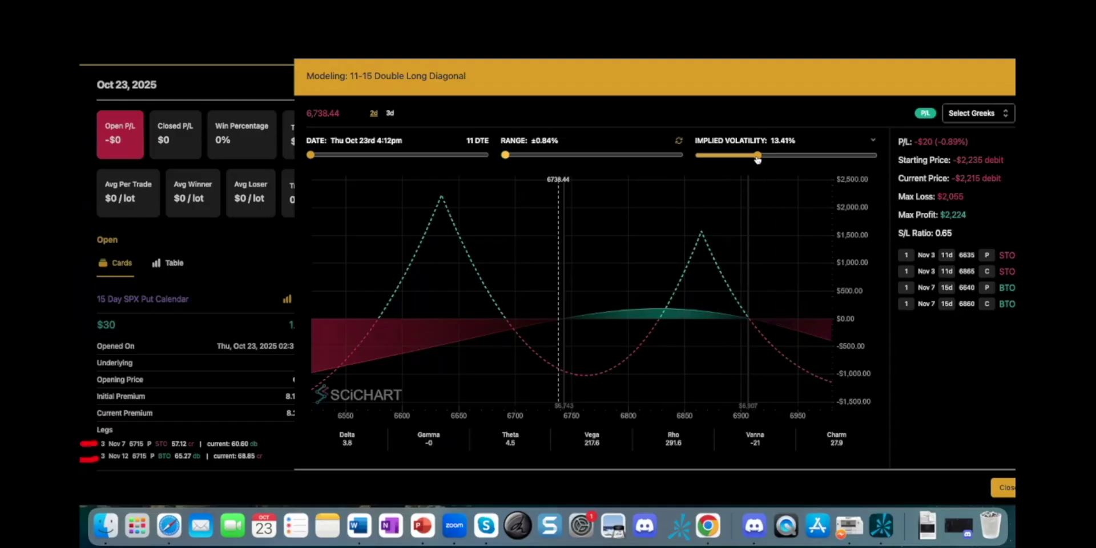
# Step: Test implied volatility near 20% and reset it, then try price ranges of ±8.00% and ±0.50%
pyautogui.moveTo(769, 161); pyautogui.dragTo(805, 166)
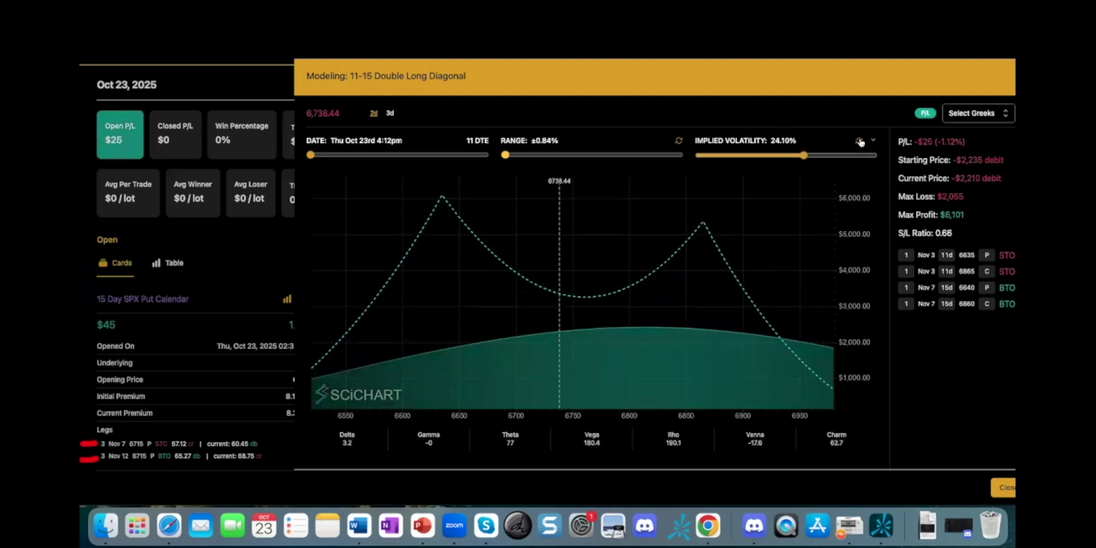
pyautogui.click(860, 142)
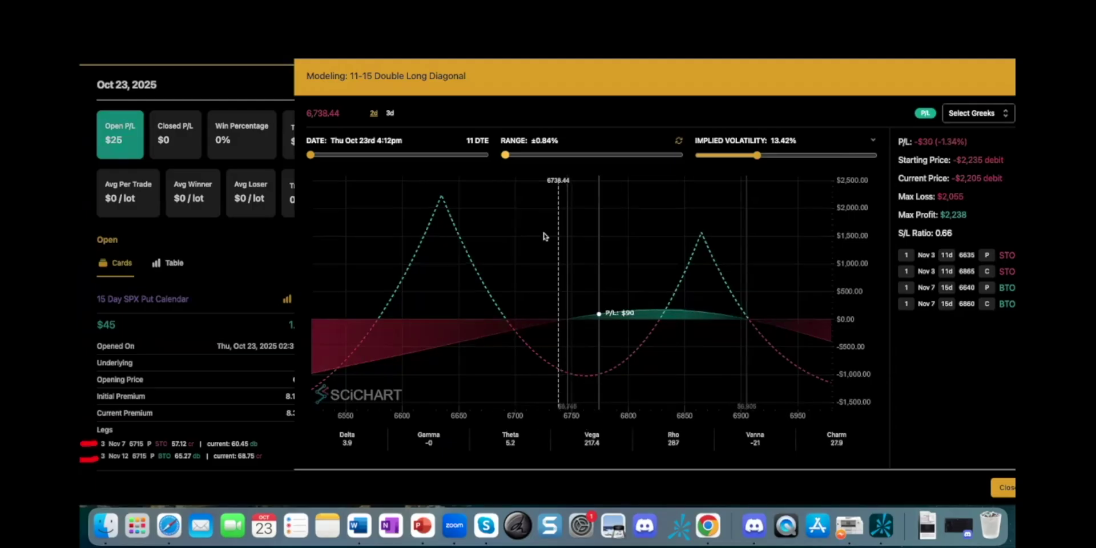
pyautogui.moveTo(505, 155); pyautogui.dragTo(518, 155)
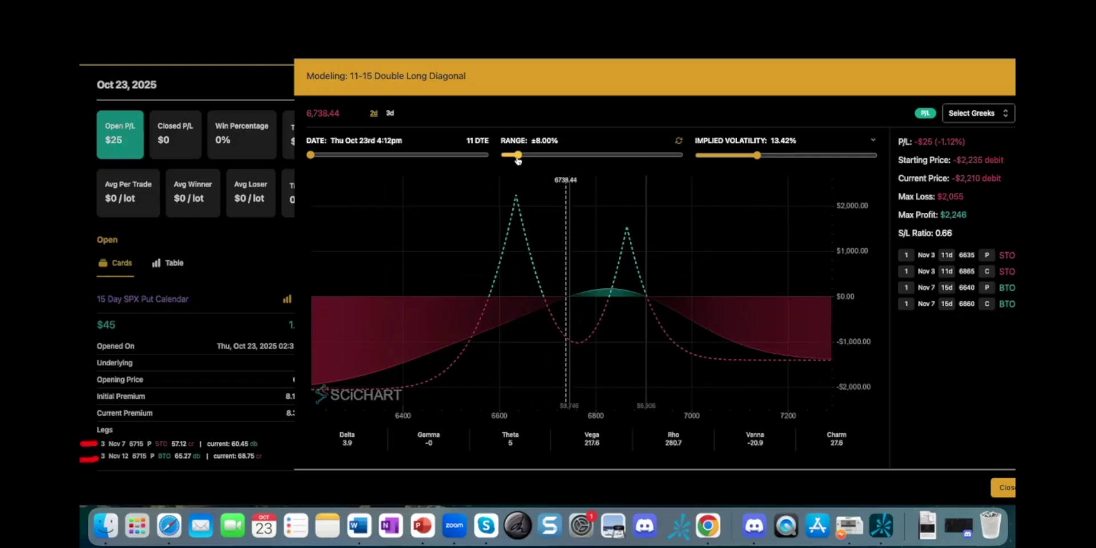
pyautogui.moveTo(518, 155); pyautogui.dragTo(505, 160)
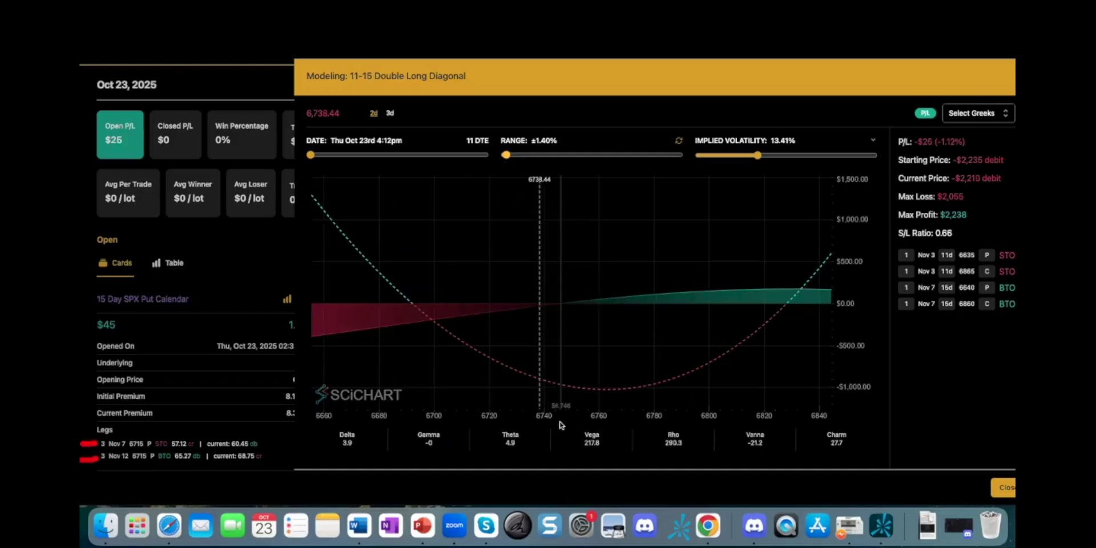
# Step: Widen the P/L price range slightly, then reset it to ±3.41%
pyautogui.click(519, 157)
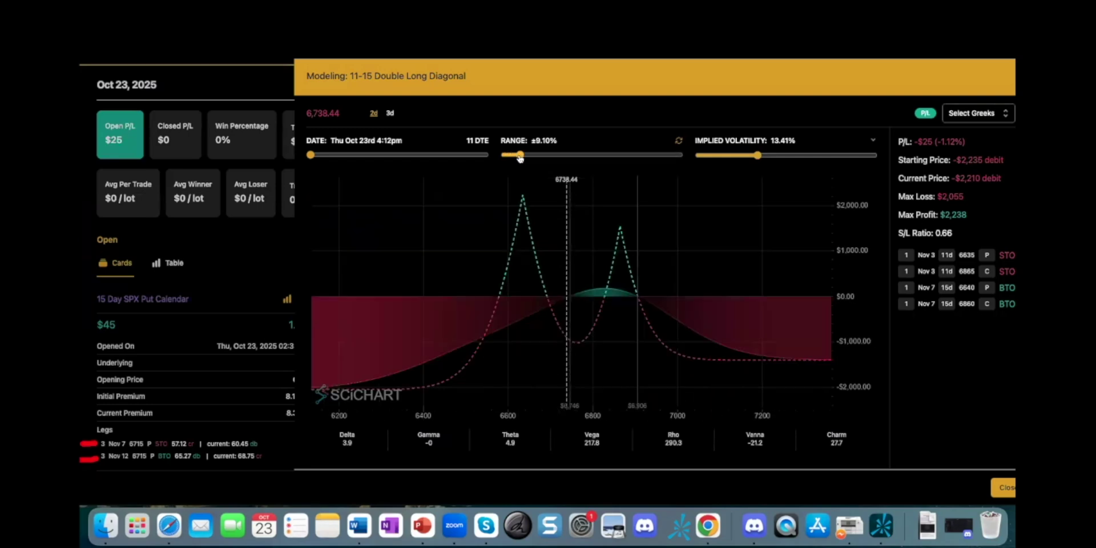
pyautogui.moveTo(521, 159); pyautogui.dragTo(521, 159)
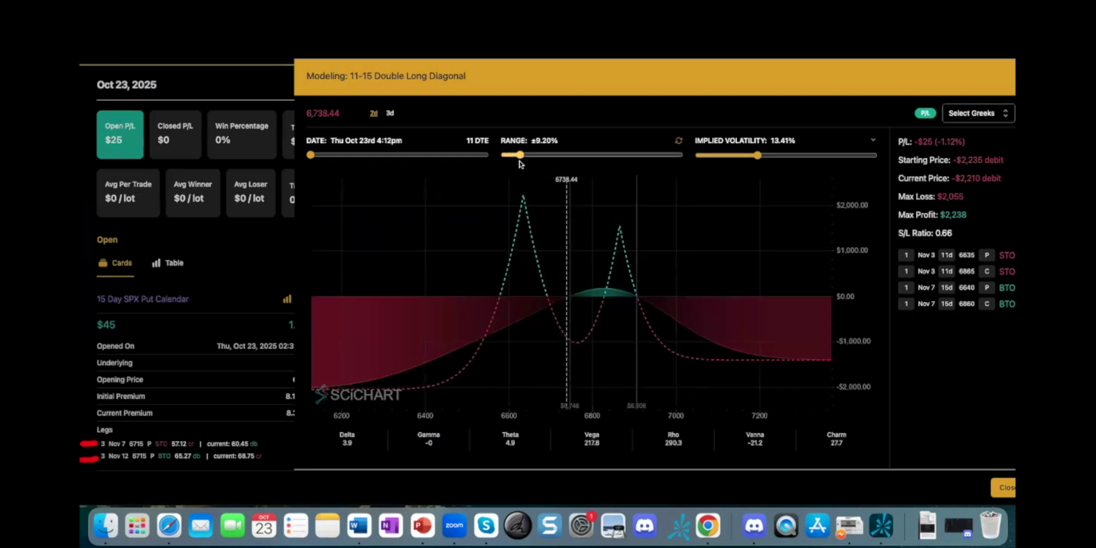
pyautogui.click(679, 143)
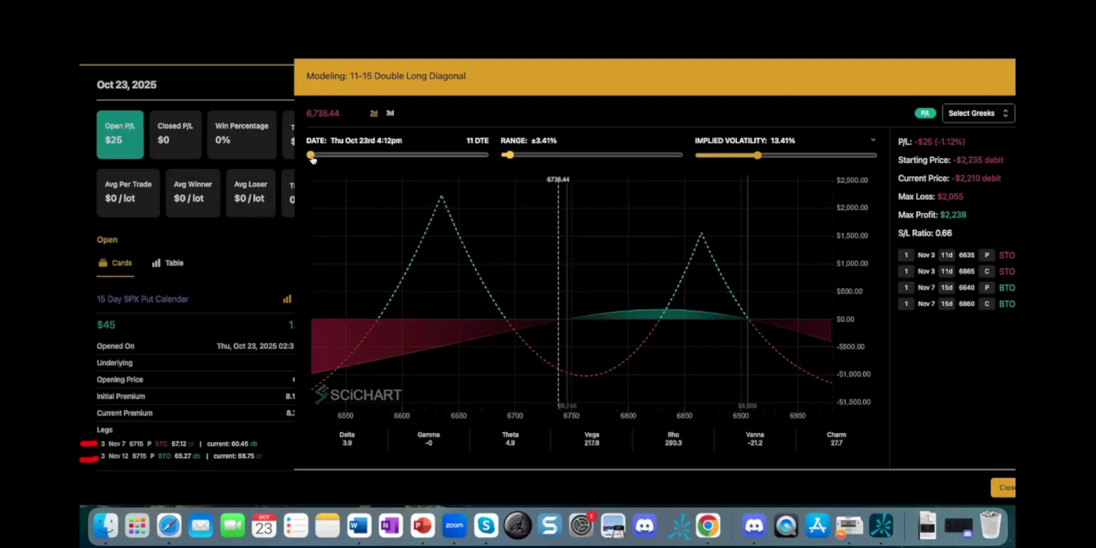
# Step: Set the model date to Mon Nov 3rd 4:28am, trace both profit peaks in red, and arrow the central dip
pyautogui.moveTo(313, 159); pyautogui.dragTo(477, 155)
pyautogui.press('p')
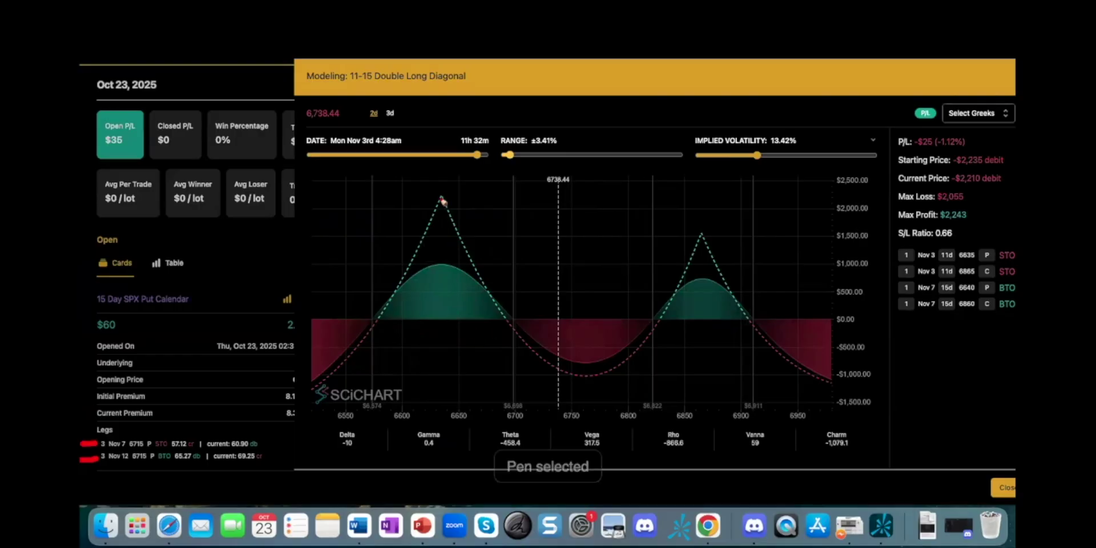
pyautogui.moveTo(440, 199)
pyautogui.mouseDown()
pyautogui.moveTo(424, 248)
pyautogui.moveTo(473, 253)
pyautogui.moveTo(502, 306)
pyautogui.mouseUp()
pyautogui.moveTo(665, 311)
pyautogui.mouseDown()
pyautogui.moveTo(714, 254)
pyautogui.moveTo(731, 277)
pyautogui.mouseUp()
pyautogui.moveTo(756, 323); pyautogui.dragTo(781, 327)
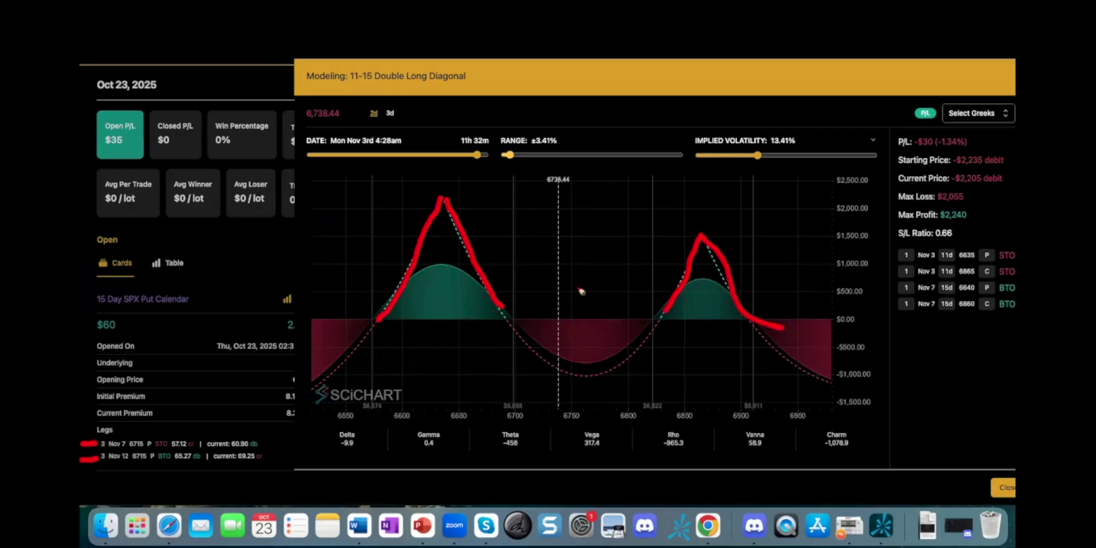
pyautogui.moveTo(570, 282)
pyautogui.mouseDown()
pyautogui.moveTo(576, 333)
pyautogui.moveTo(567, 327)
pyautogui.moveTo(579, 336)
pyautogui.moveTo(598, 320)
pyautogui.mouseUp()
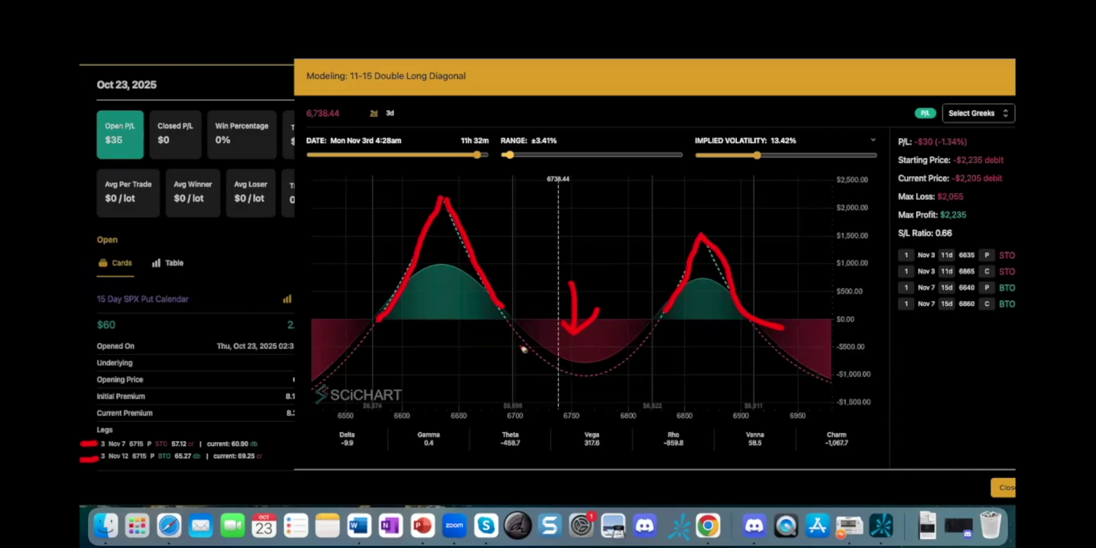
# Step: Raise implied volatility to watch the curve lift, then reset it to 13.42%
pyautogui.press('Escape')
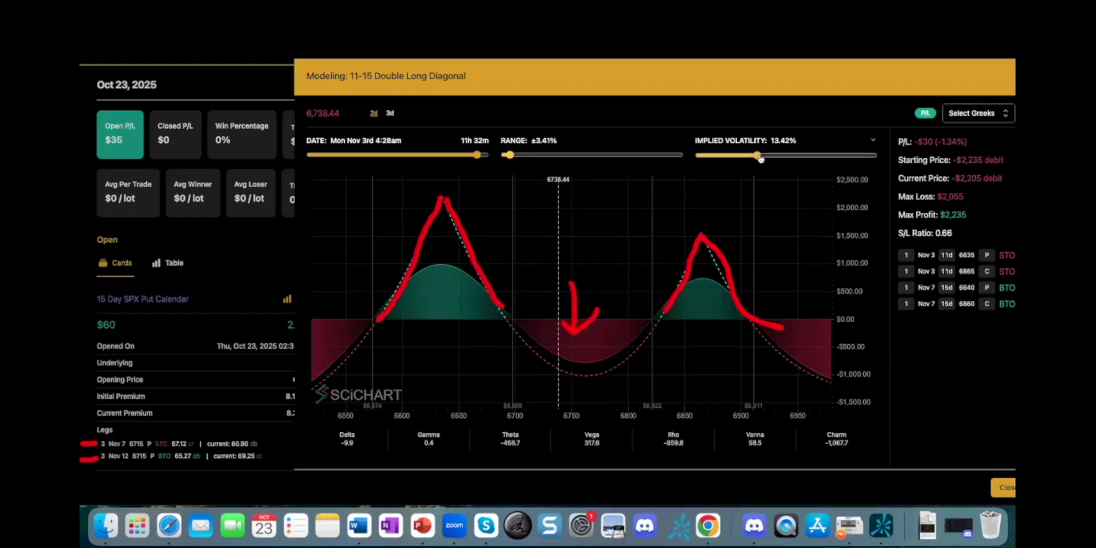
pyautogui.moveTo(761, 159); pyautogui.dragTo(776, 162)
pyautogui.click(858, 140)
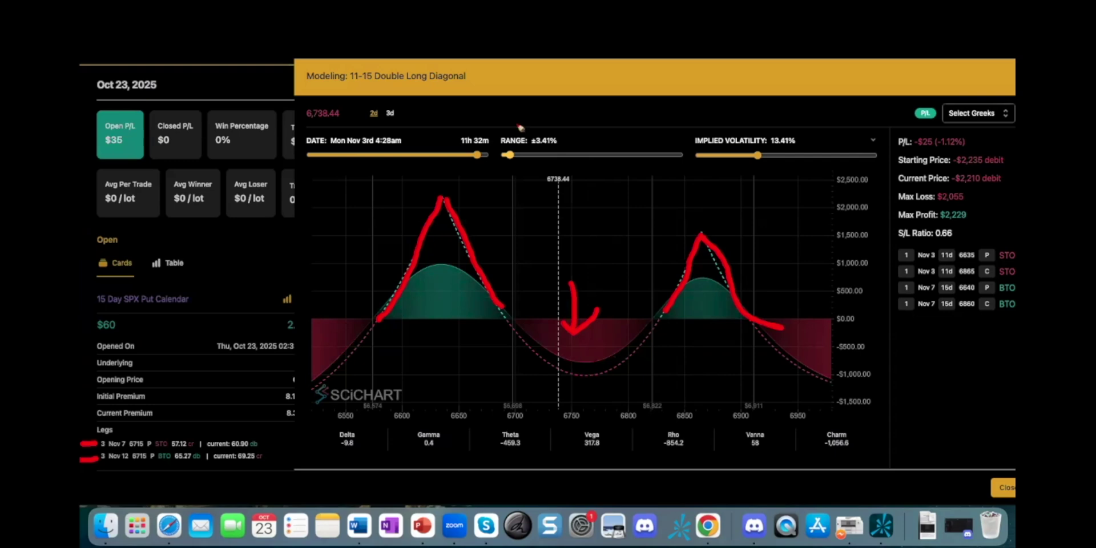
# Step: Draw arrows showing the dip rising and both peaks moving toward the centre
pyautogui.press('p')
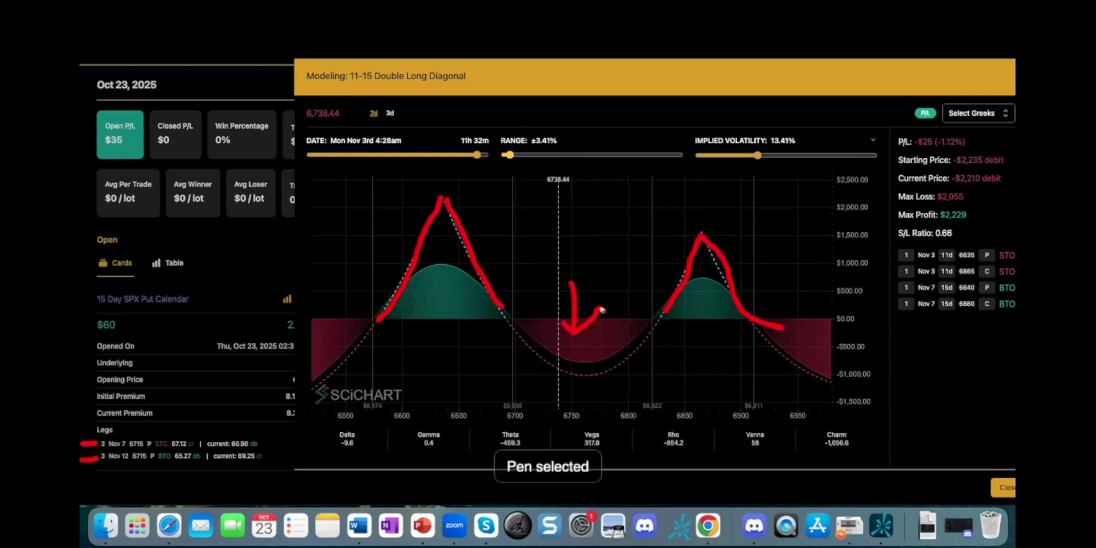
pyautogui.moveTo(598, 310)
pyautogui.mouseDown()
pyautogui.moveTo(587, 239)
pyautogui.moveTo(602, 218)
pyautogui.moveTo(622, 246)
pyautogui.mouseUp()
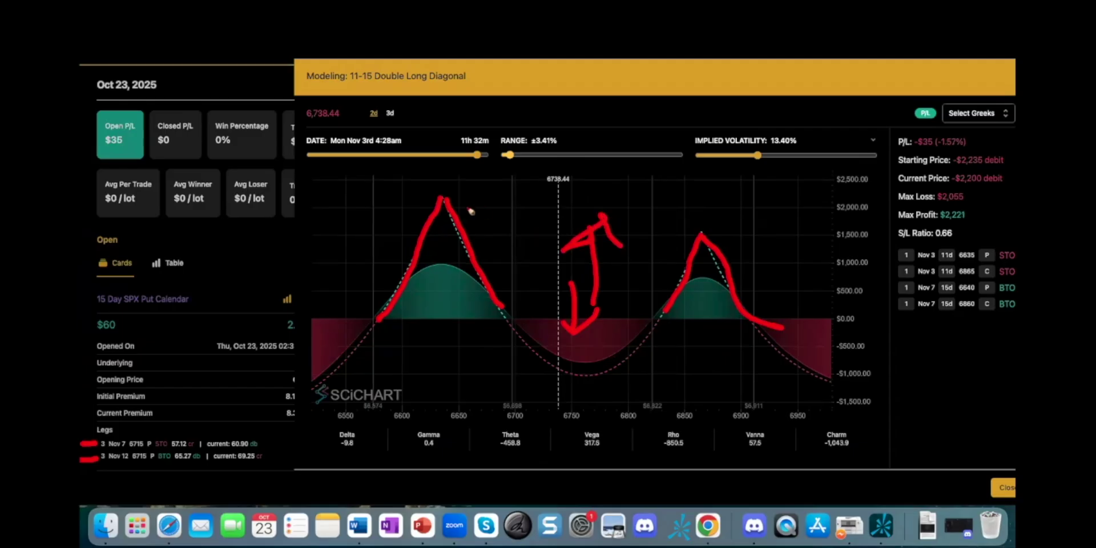
pyautogui.moveTo(468, 209)
pyautogui.mouseDown()
pyautogui.moveTo(511, 216)
pyautogui.moveTo(497, 228)
pyautogui.mouseUp()
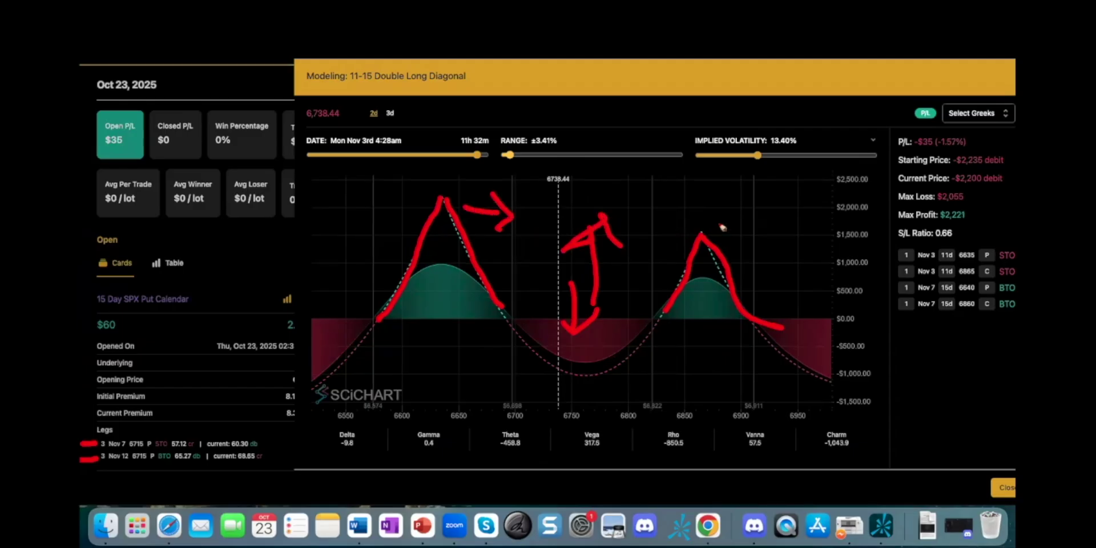
pyautogui.moveTo(695, 208); pyautogui.dragTo(648, 211)
pyautogui.moveTo(648, 211); pyautogui.dragTo(663, 224)
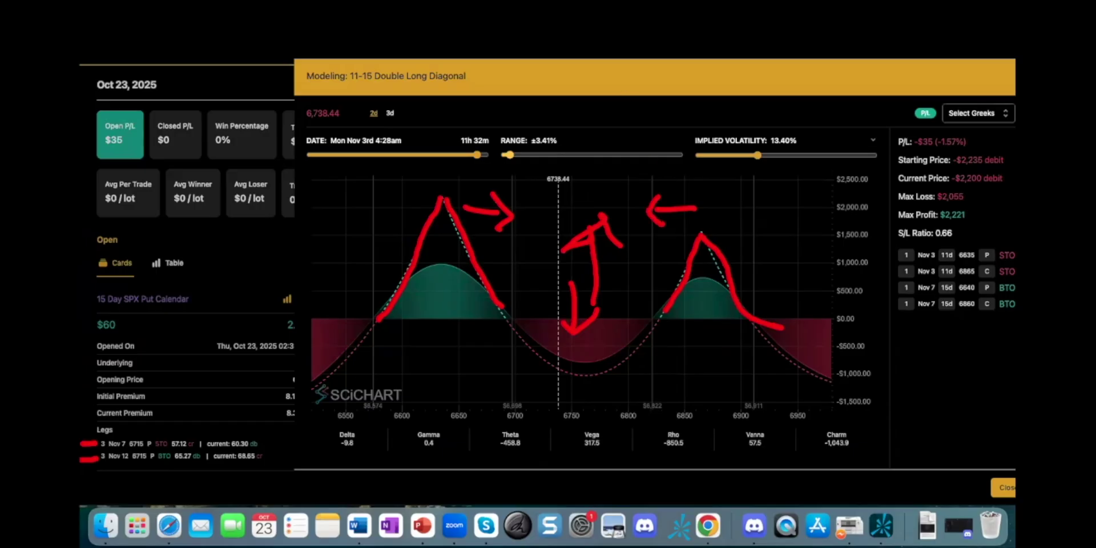
# Step: Clear all red annotations from the diagonal's P/L chart
pyautogui.press('Escape')
pyautogui.press('BackSpace')
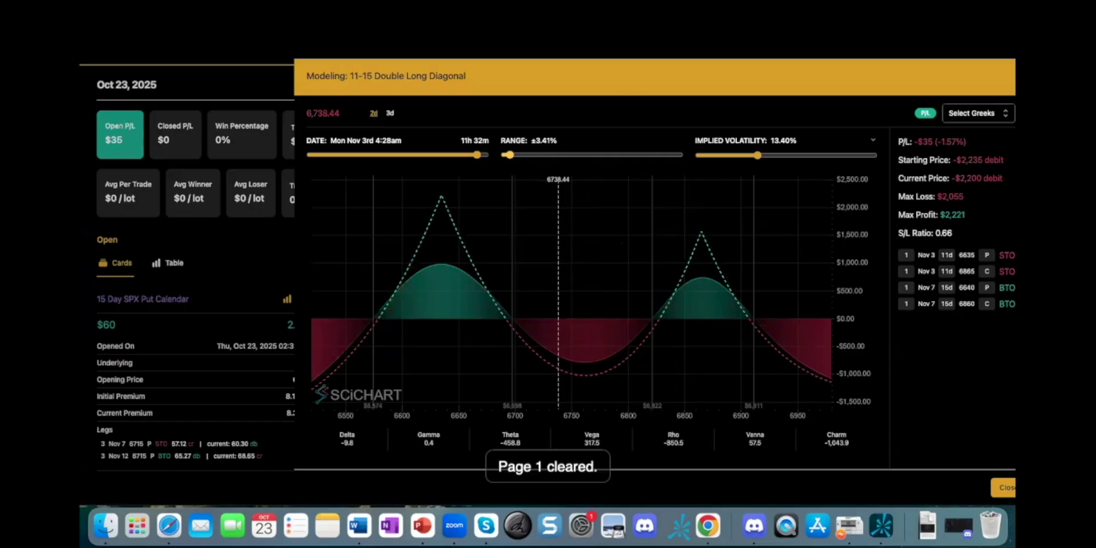
pyautogui.press('p')
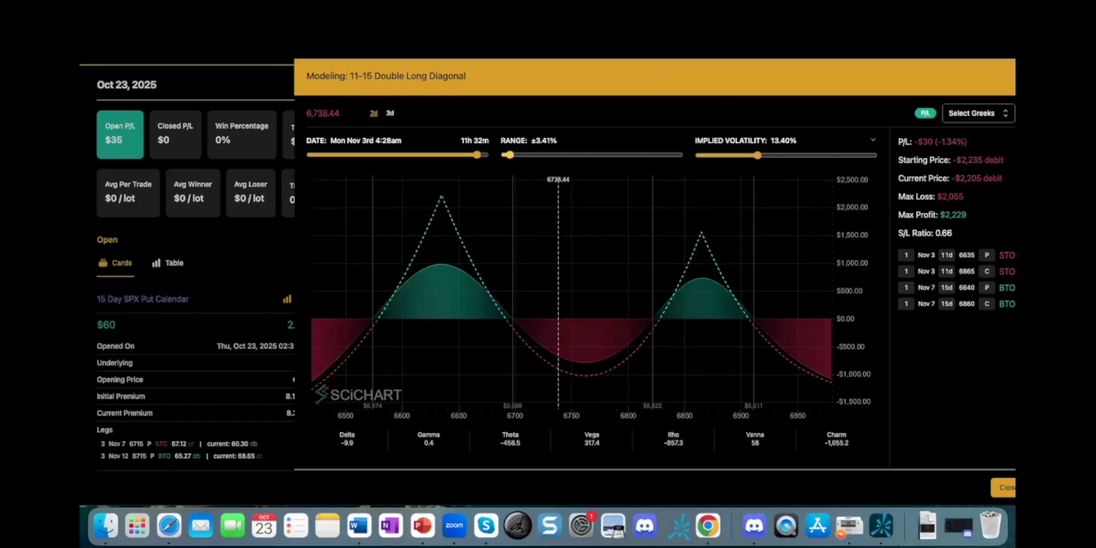
# Step: Return the model date to Thu Oct 23rd and write 6635 above the left peak
pyautogui.press('Escape')
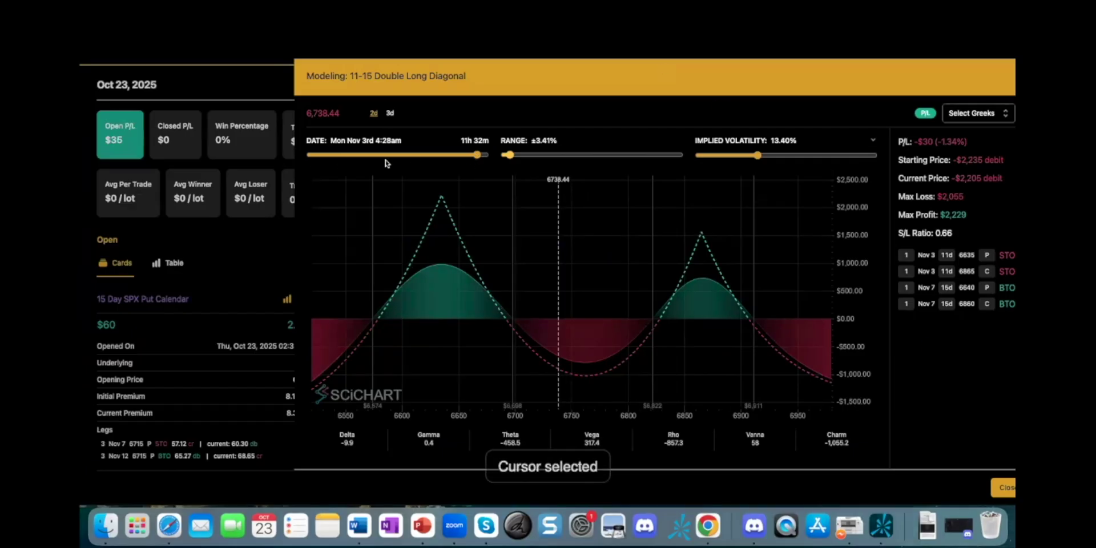
pyautogui.moveTo(475, 157); pyautogui.dragTo(461, 155)
pyautogui.moveTo(291, 159); pyautogui.dragTo(291, 160)
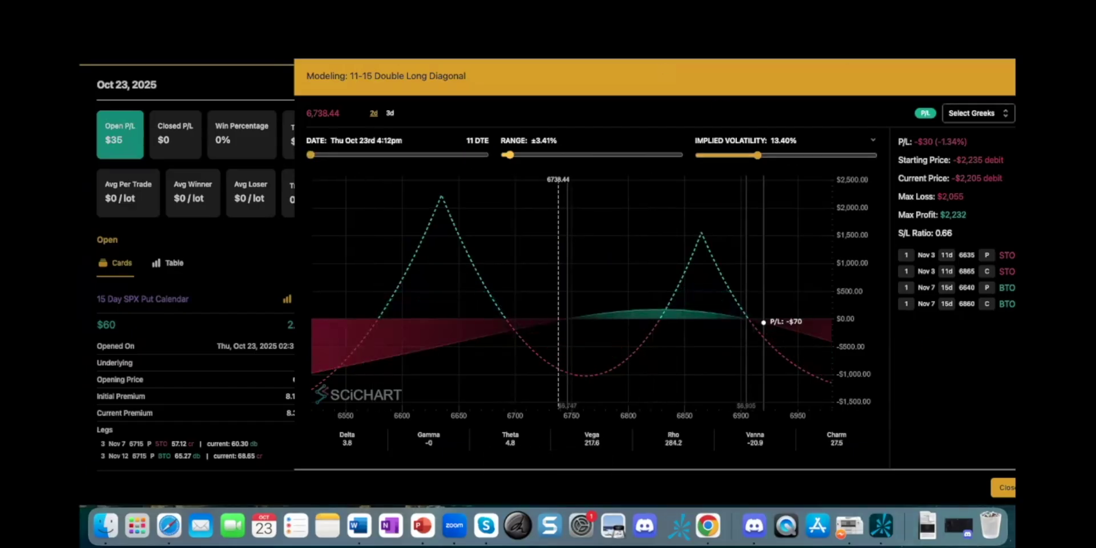
pyautogui.press('p')
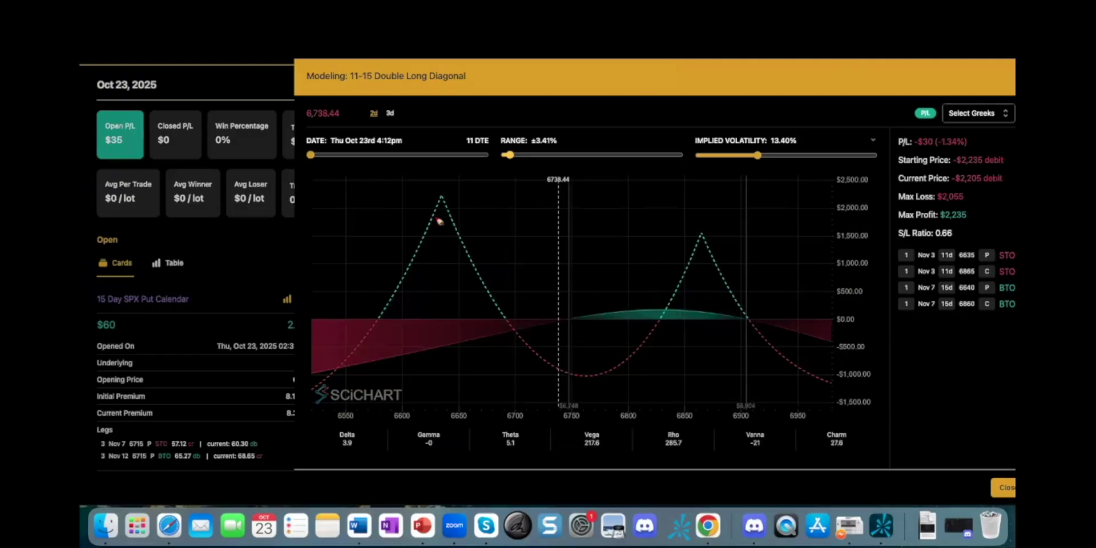
pyautogui.moveTo(432, 173)
pyautogui.mouseDown()
pyautogui.moveTo(424, 193)
pyautogui.moveTo(460, 194)
pyautogui.mouseUp()
pyautogui.moveTo(484, 177); pyautogui.dragTo(481, 203)
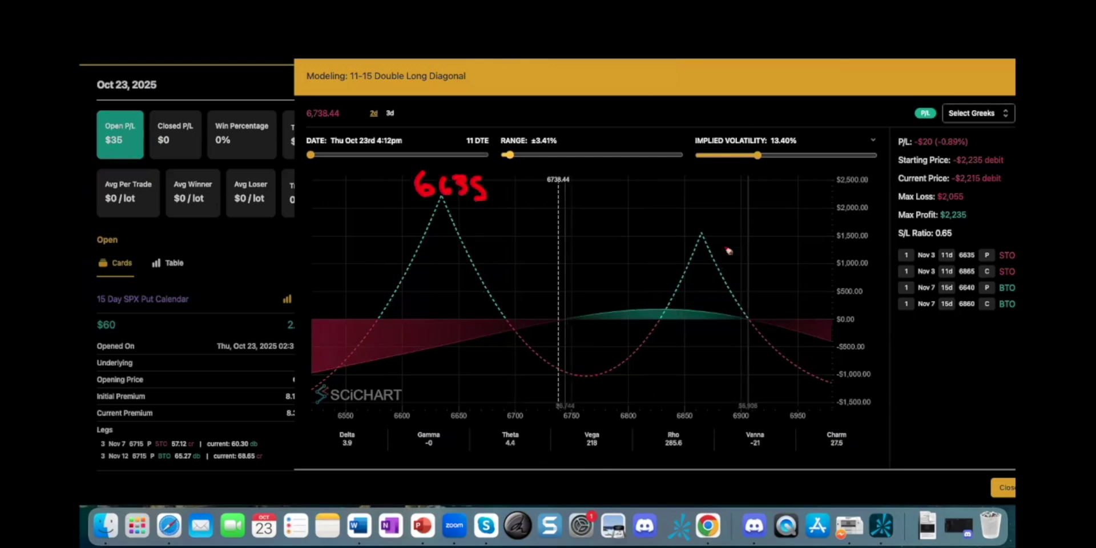
# Step: Label the right peak 6865 and draw arrows pointing at both peaks
pyautogui.moveTo(696, 195)
pyautogui.mouseDown()
pyautogui.moveTo(697, 214)
pyautogui.moveTo(714, 217)
pyautogui.moveTo(722, 204)
pyautogui.moveTo(741, 223)
pyautogui.mouseUp()
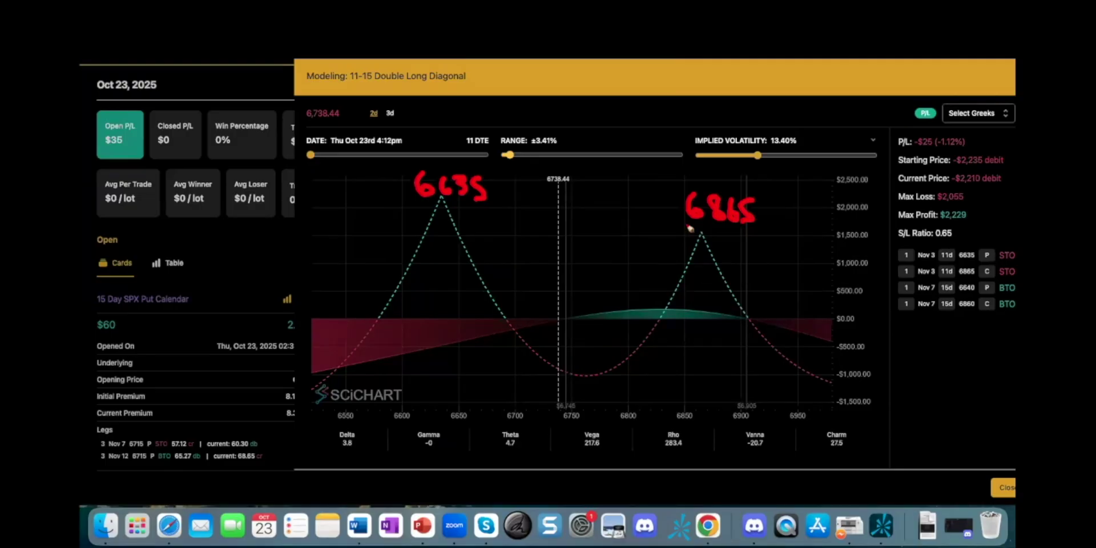
pyautogui.moveTo(695, 233)
pyautogui.mouseDown()
pyautogui.moveTo(670, 230)
pyautogui.moveTo(678, 238)
pyautogui.mouseUp()
pyautogui.moveTo(469, 212)
pyautogui.mouseDown()
pyautogui.moveTo(494, 213)
pyautogui.moveTo(486, 222)
pyautogui.moveTo(554, 219)
pyautogui.moveTo(559, 231)
pyautogui.moveTo(566, 219)
pyautogui.mouseUp()
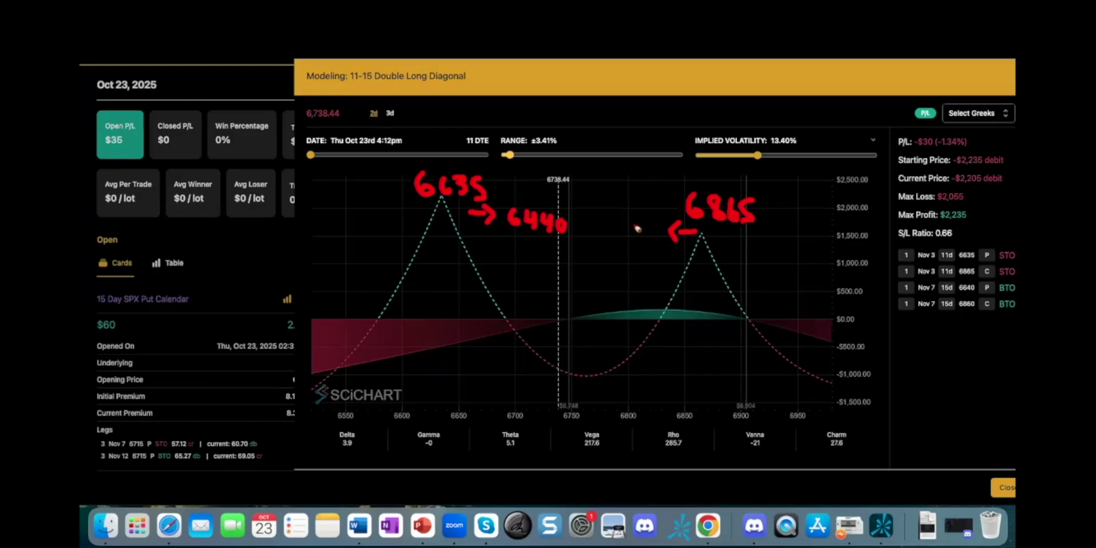
pyautogui.moveTo(633, 220)
pyautogui.mouseDown()
pyautogui.moveTo(631, 235)
pyautogui.moveTo(646, 222)
pyautogui.moveTo(641, 238)
pyautogui.moveTo(650, 226)
pyautogui.moveTo(659, 236)
pyautogui.moveTo(672, 219)
pyautogui.moveTo(673, 235)
pyautogui.mouseUp()
# Step: Underline the Vega value and S/L Ratio, and add outward arrows beside 6865 and 6635
pyautogui.moveTo(601, 449); pyautogui.dragTo(581, 449)
pyautogui.moveTo(903, 242); pyautogui.dragTo(954, 247)
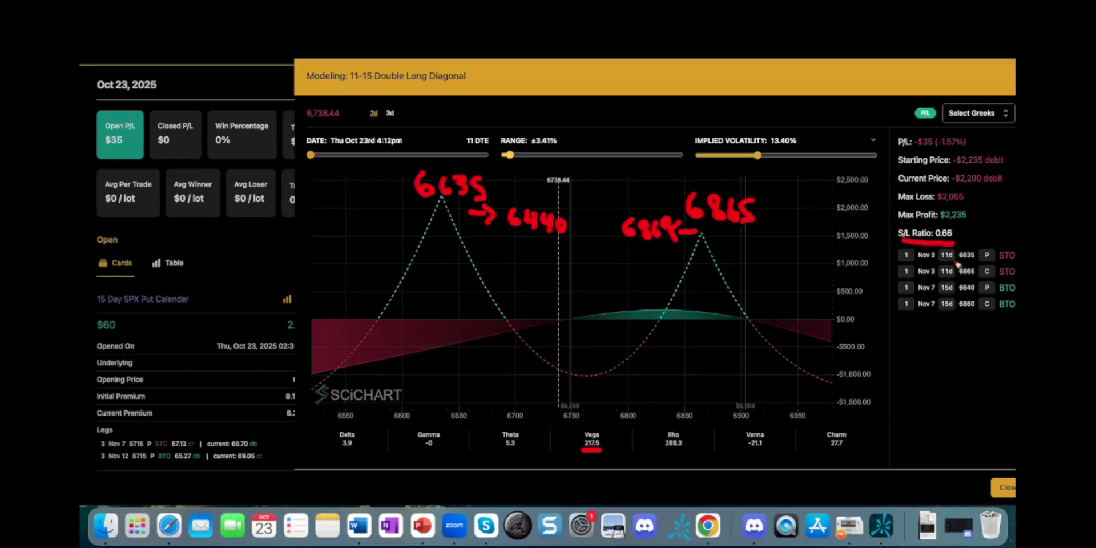
pyautogui.moveTo(748, 244)
pyautogui.mouseDown()
pyautogui.moveTo(781, 244)
pyautogui.moveTo(774, 251)
pyautogui.mouseUp()
pyautogui.moveTo(420, 212)
pyautogui.mouseDown()
pyautogui.moveTo(386, 199)
pyautogui.moveTo(386, 227)
pyautogui.mouseUp()
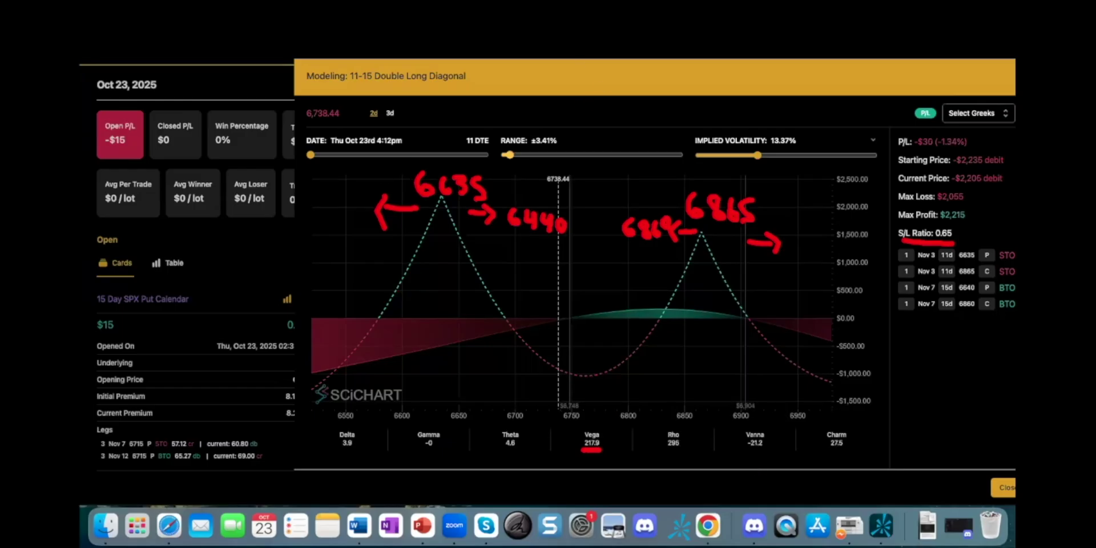
# Step: Wipe the 6635/6865 labels, arrows and underlines off the diagonal's P/L chart
pyautogui.press('Escape')
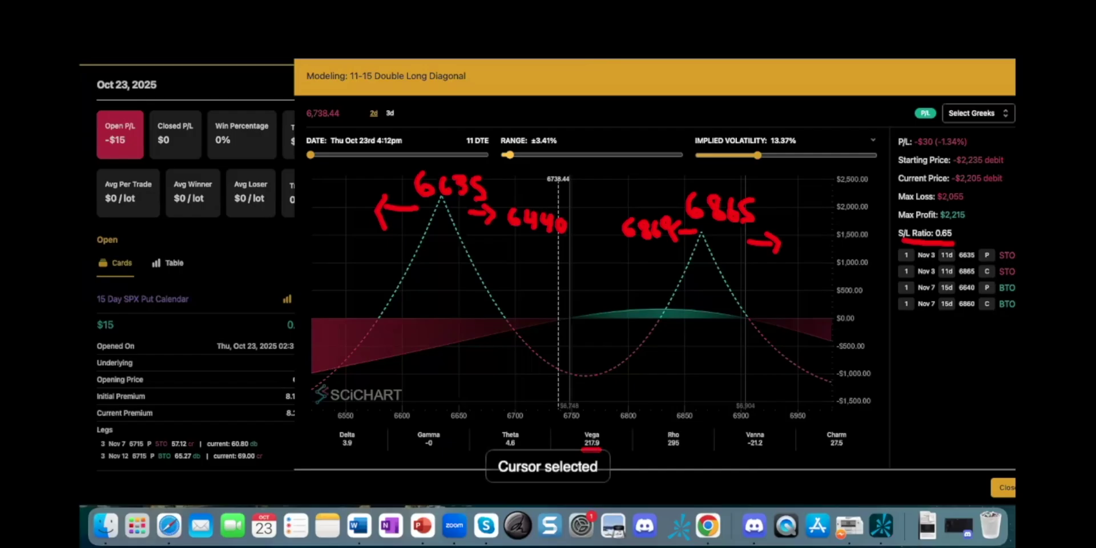
pyautogui.press('BackSpace')
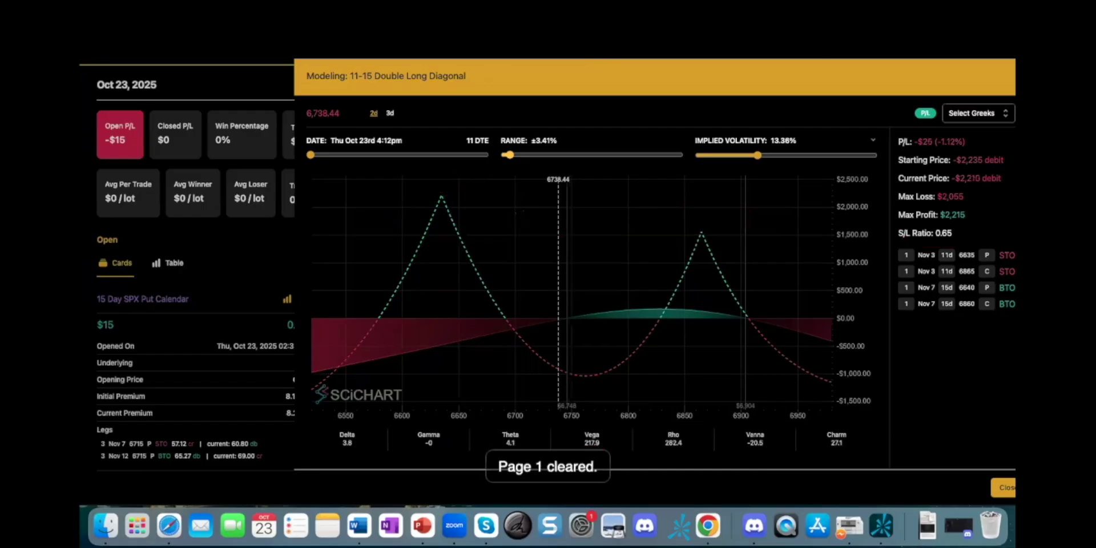